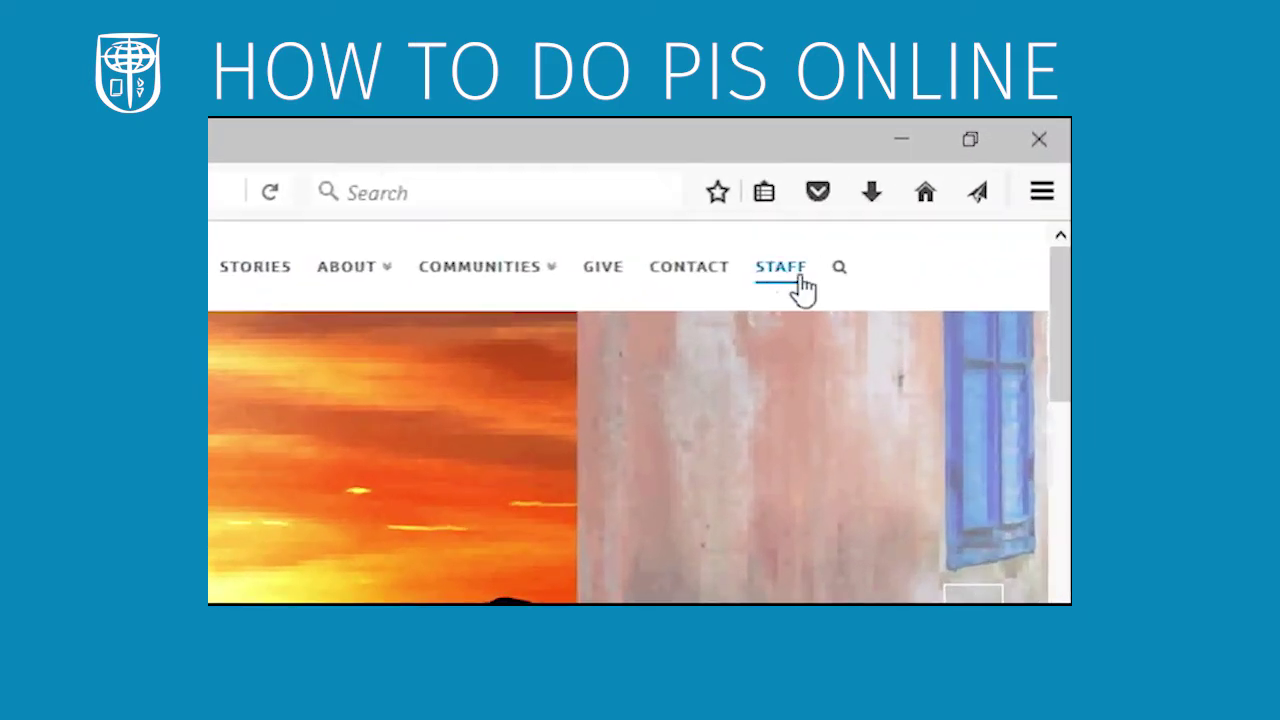
Open the PIS: Personal Information System link in the LDHR services on the website's Staff page
{"action": "left_click", "coordinate": [789, 279]}
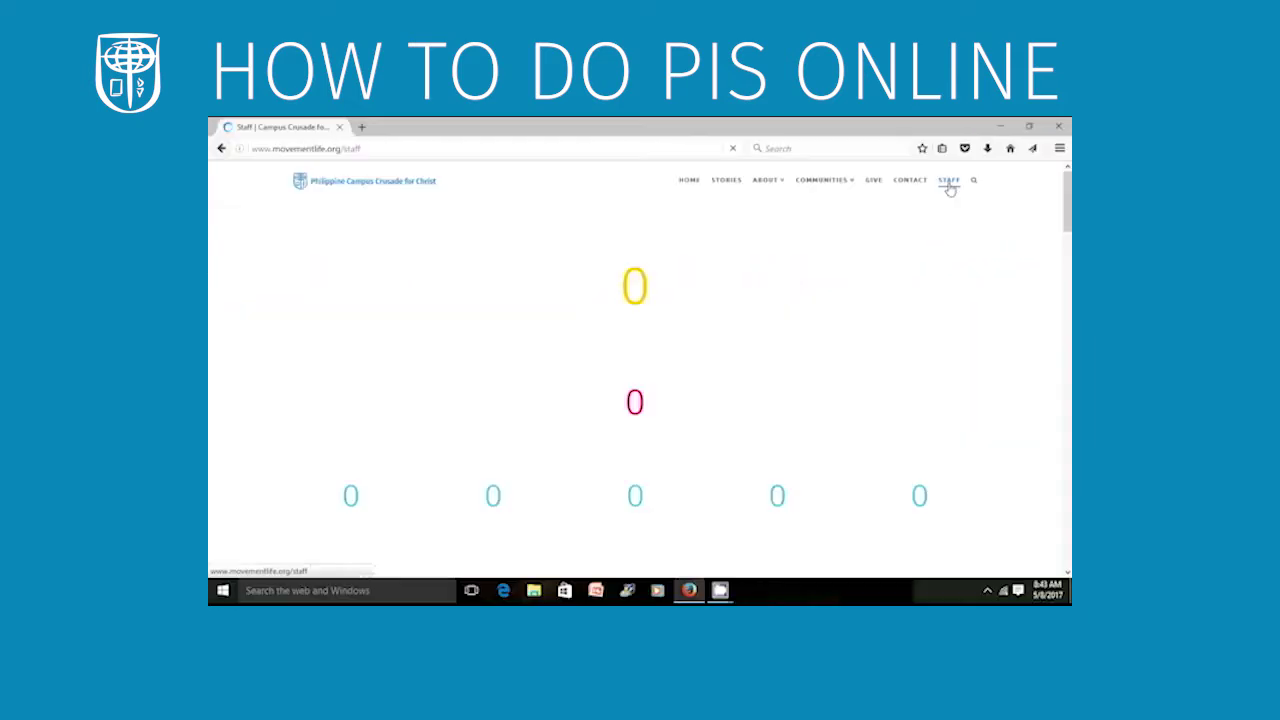
{"action": "scroll", "coordinate": [1060, 245], "scroll_direction": "down", "scroll_amount": 5}
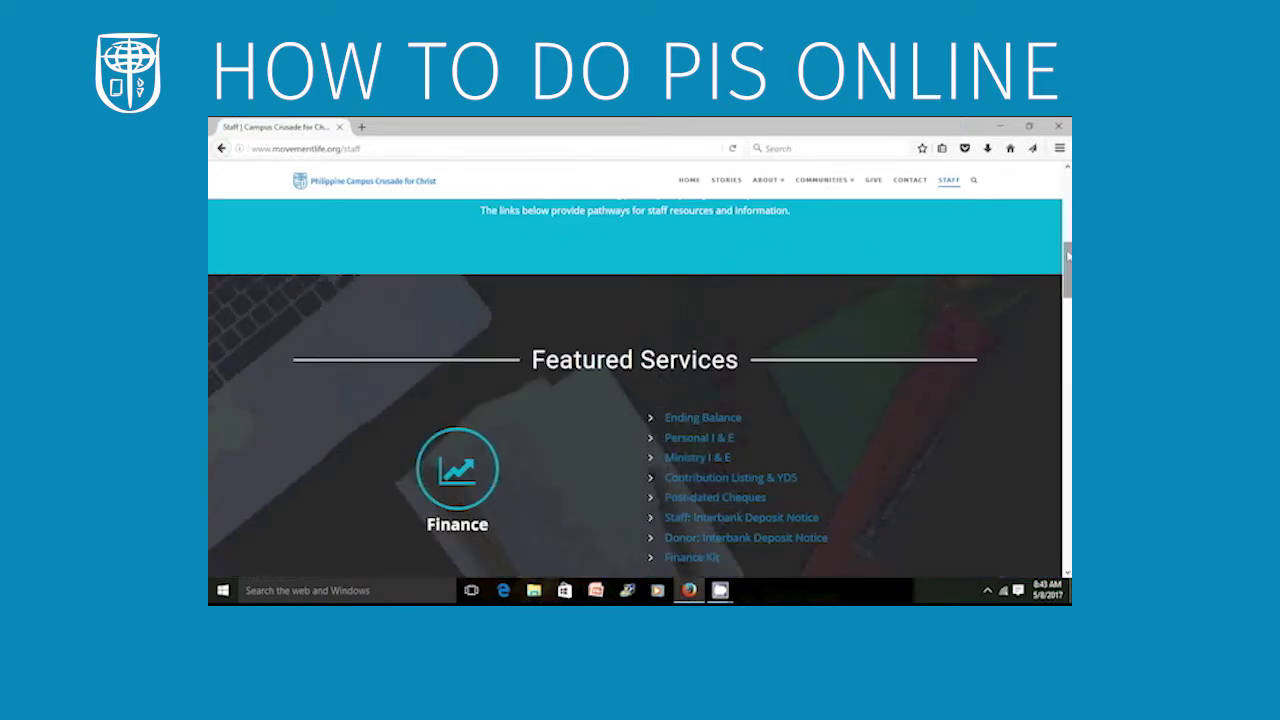
{"action": "scroll", "coordinate": [1068, 264], "scroll_direction": "down", "scroll_amount": 1}
{"action": "scroll", "coordinate": [1068, 264], "scroll_direction": "down", "scroll_amount": 5}
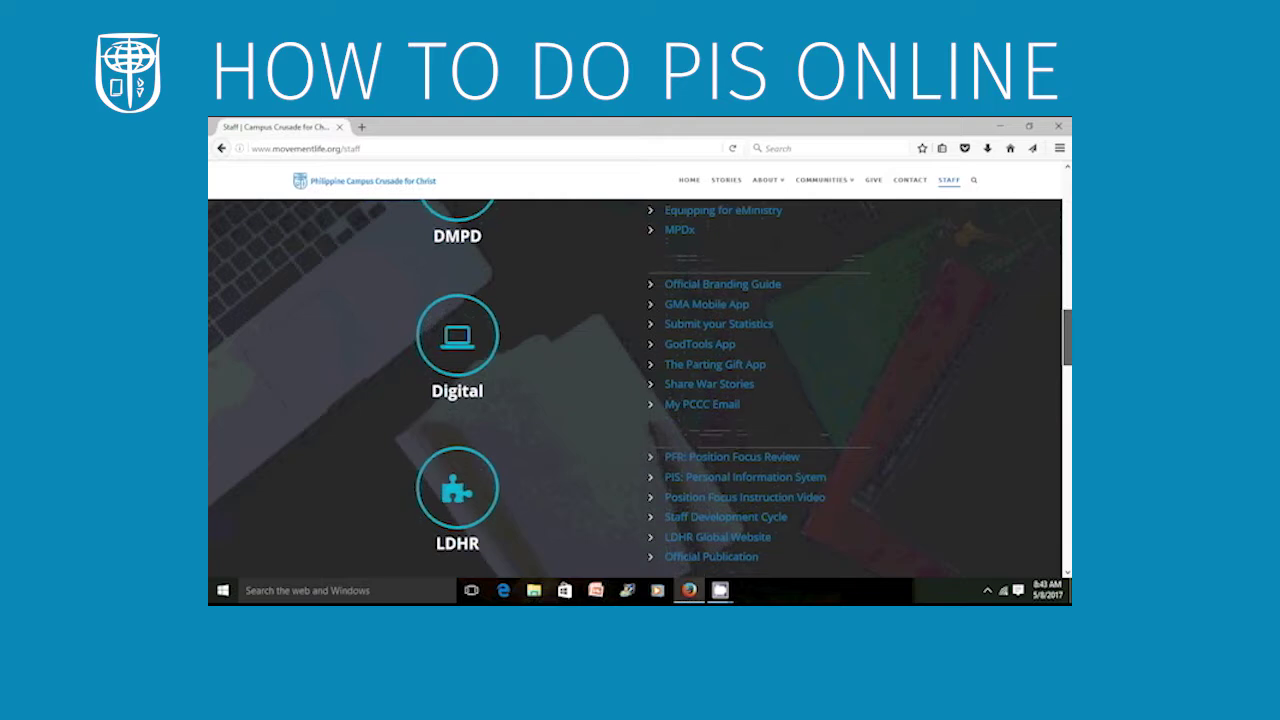
{"action": "scroll", "coordinate": [635, 380], "scroll_direction": "down", "scroll_amount": 1}
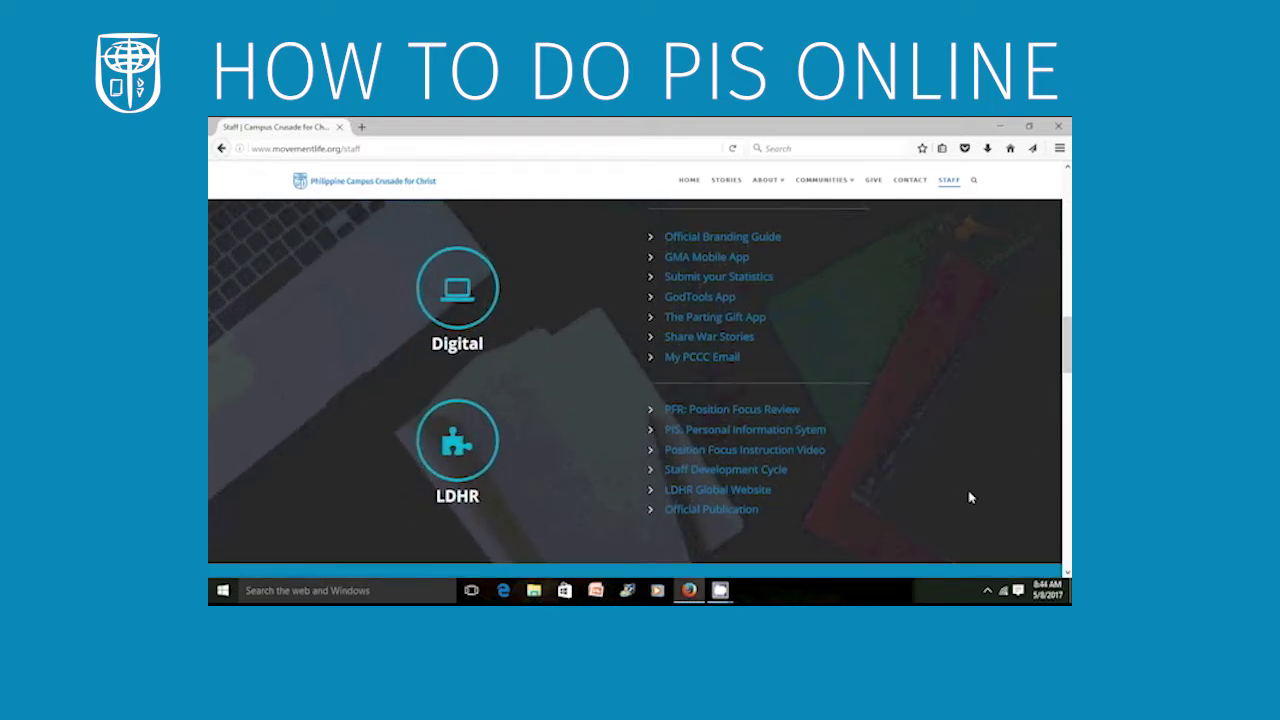
{"action": "left_click", "coordinate": [790, 437]}
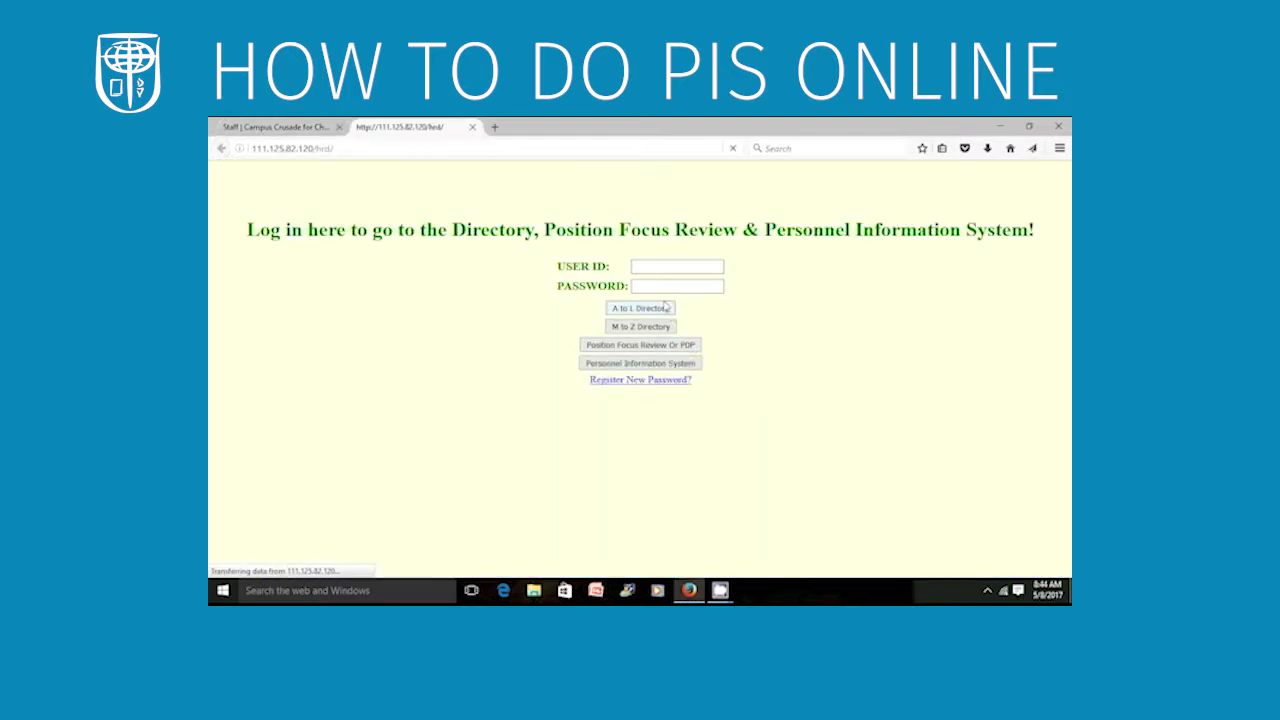
Log in to the Personnel Information System with the staff user ID and the account password
{"action": "left_click", "coordinate": [646, 264]}
{"action": "type", "text": "11"}
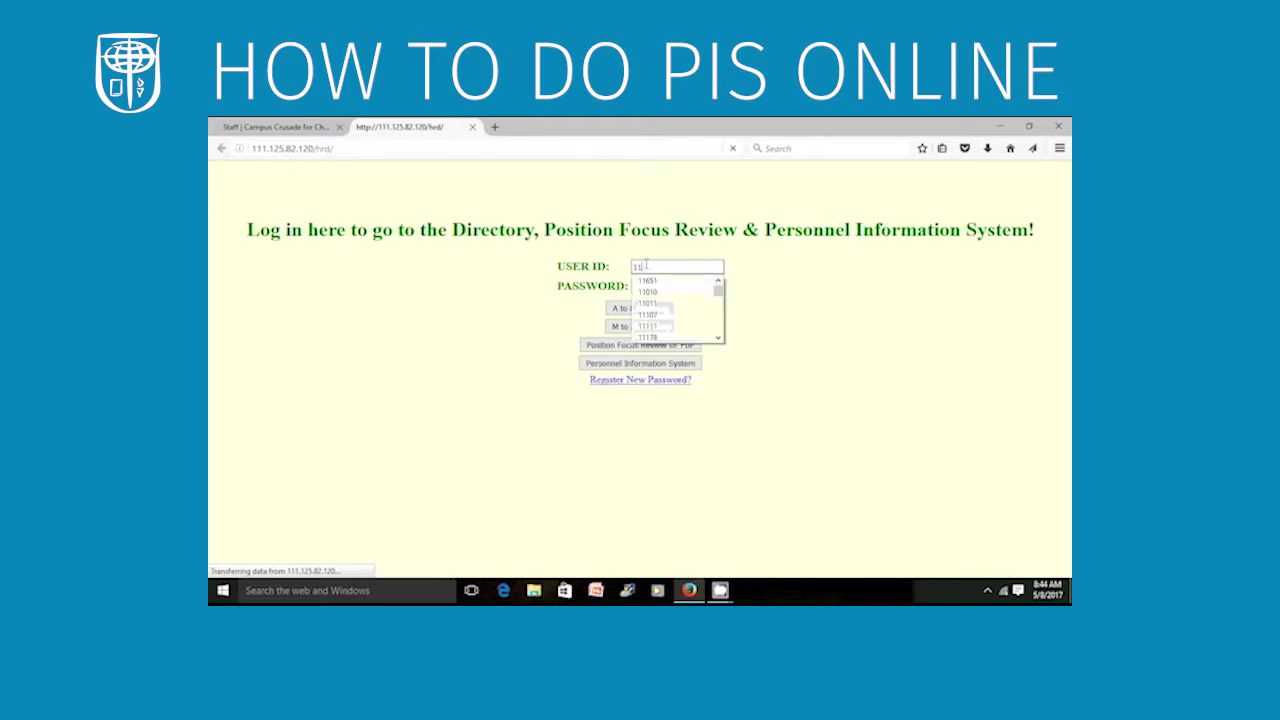
{"action": "type", "text": "101"}
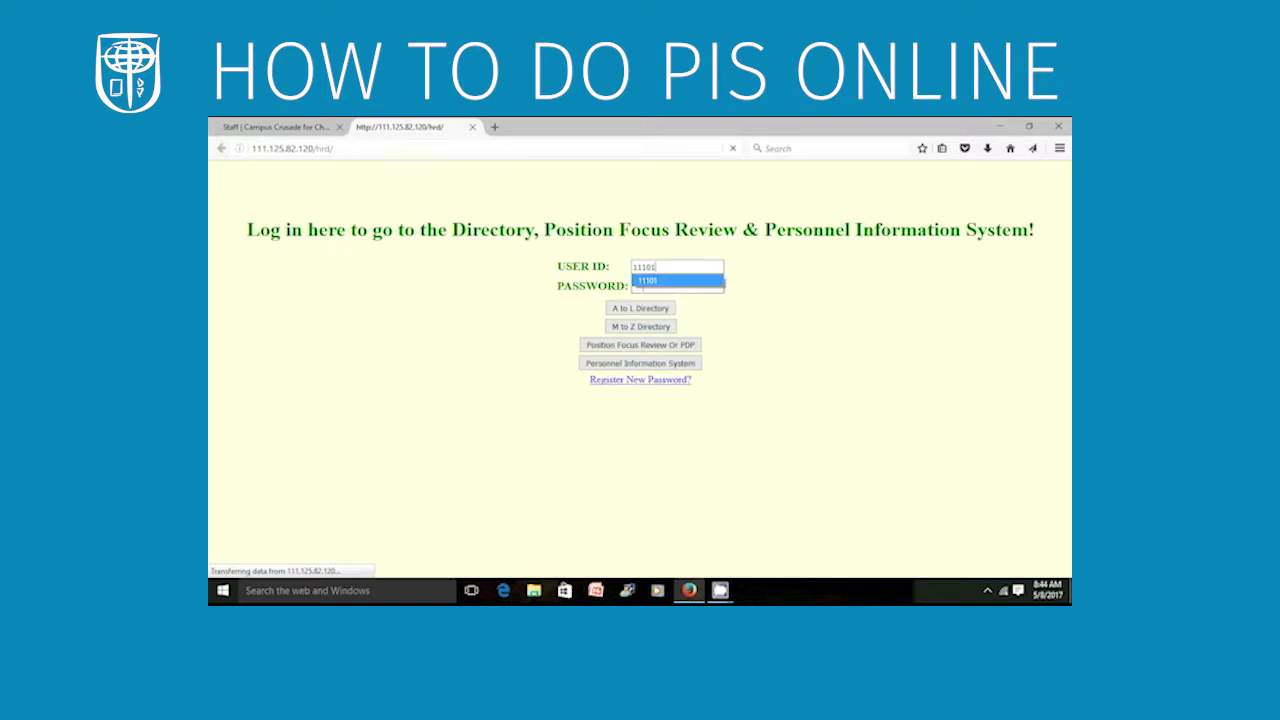
{"action": "left_click", "coordinate": [644, 289]}
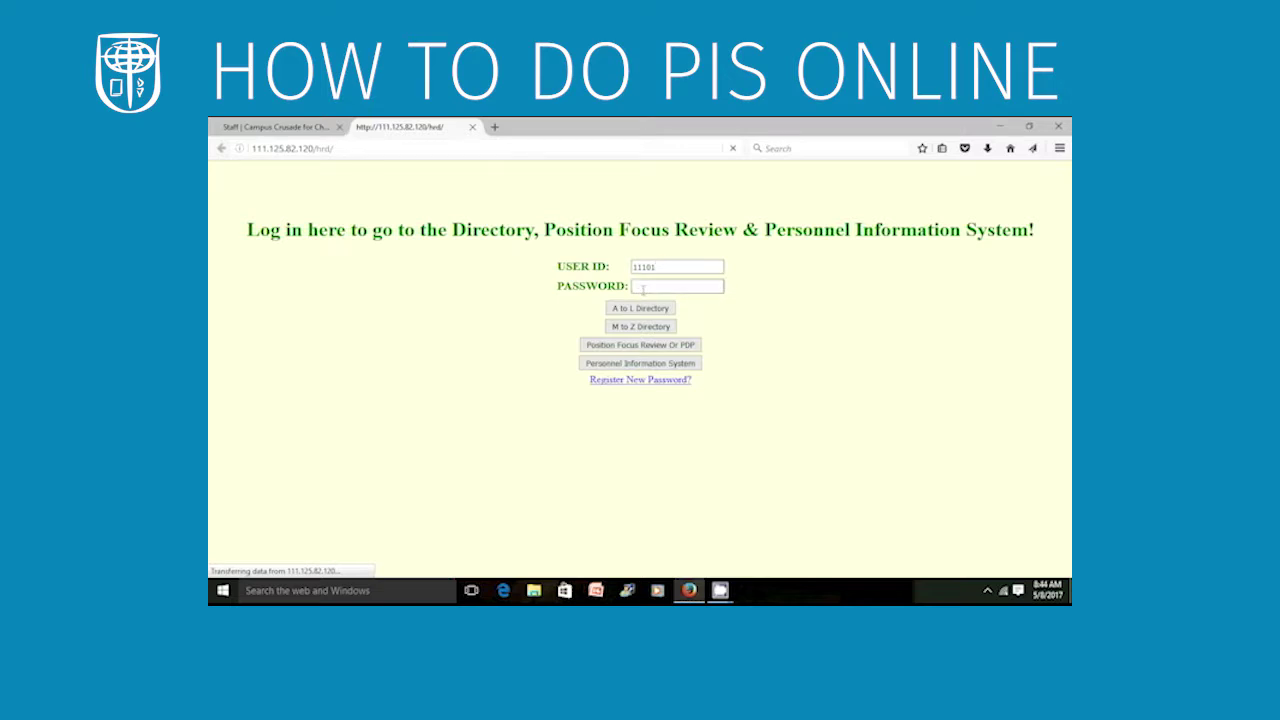
{"action": "left_click", "coordinate": [644, 289]}
{"action": "type", "text": "*******"}
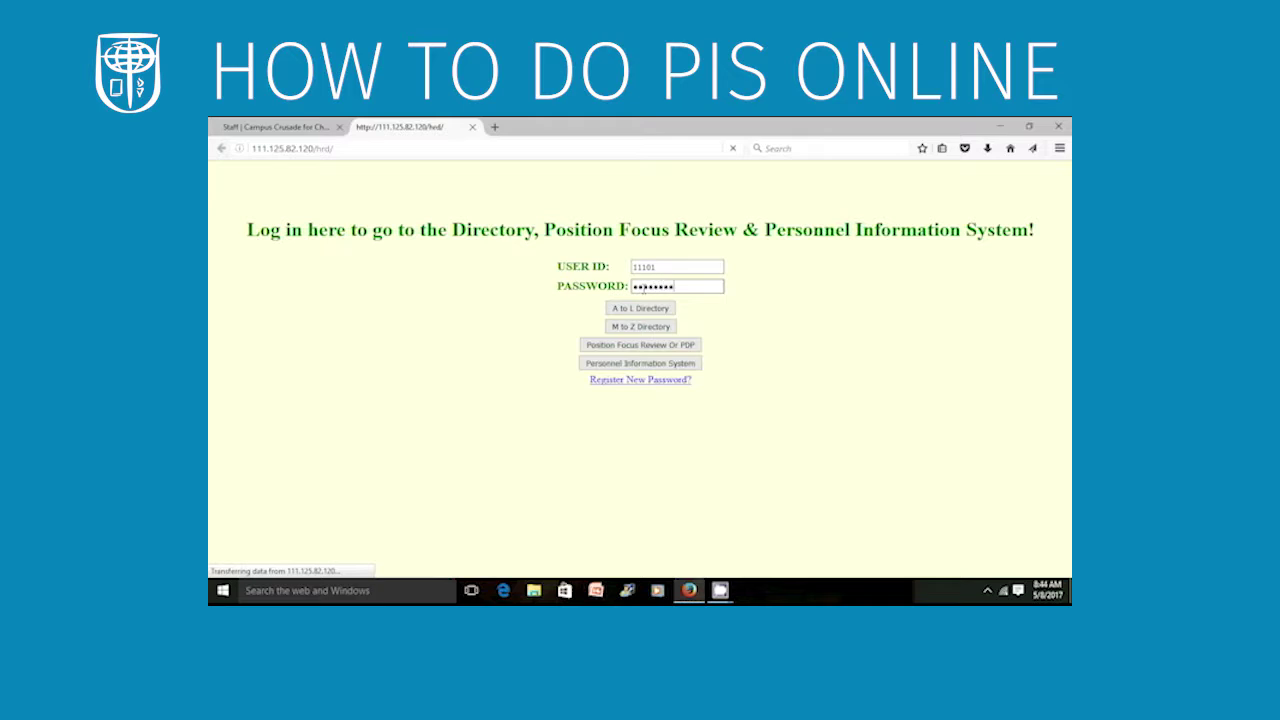
{"action": "left_click", "coordinate": [634, 364]}
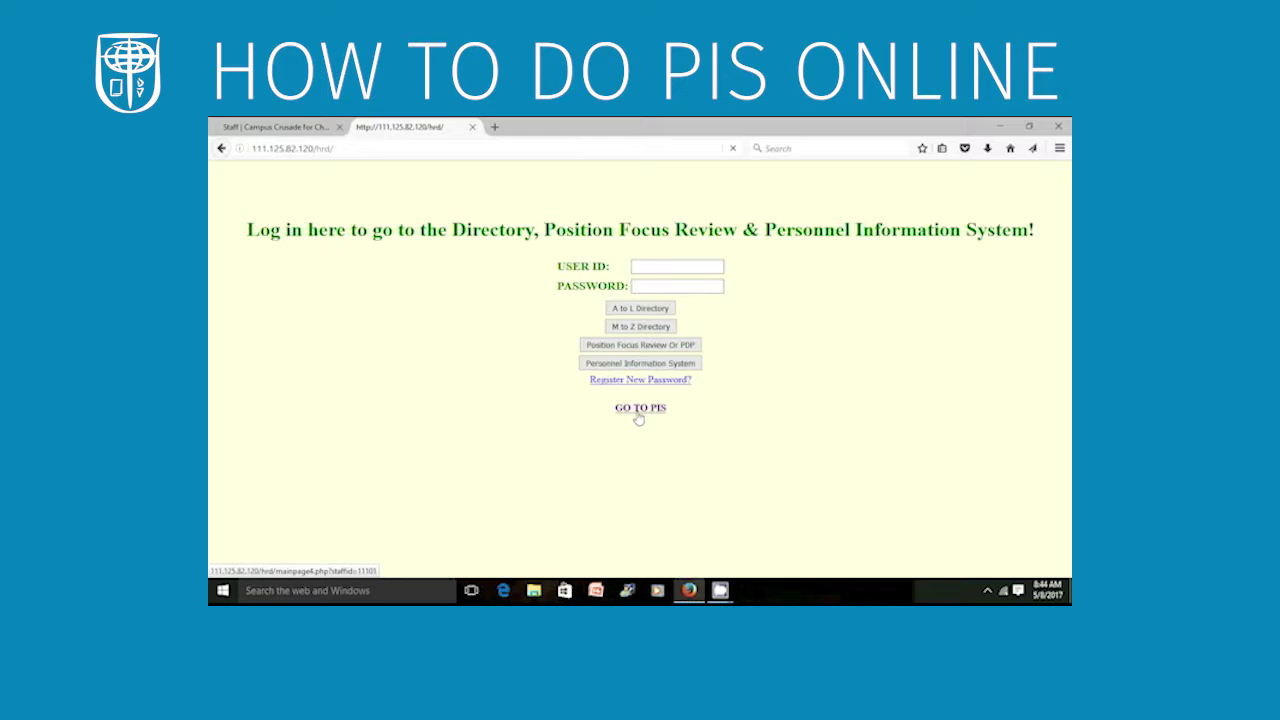
Go to PIS, choose the staff member and search for their personal information record
{"action": "left_click", "coordinate": [638, 414]}
{"action": "left_click", "coordinate": [636, 210]}
{"action": "left_click", "coordinate": [655, 236]}
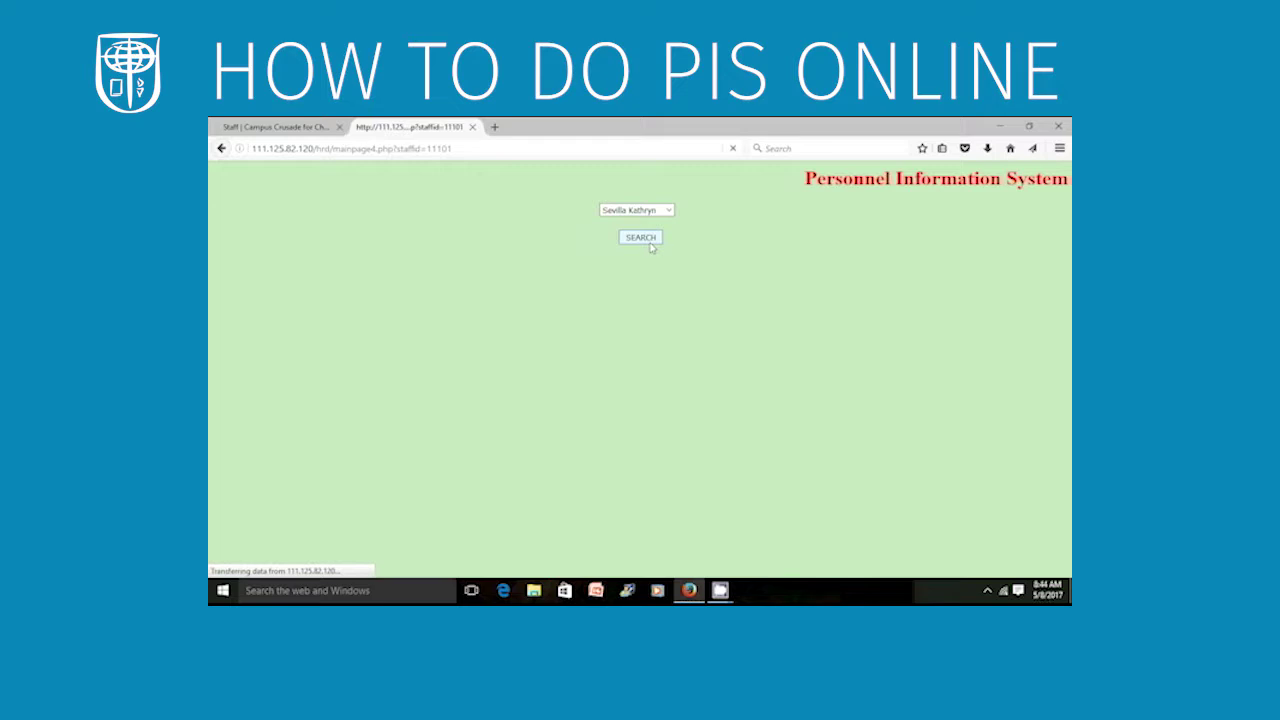
{"action": "left_click", "coordinate": [650, 243]}
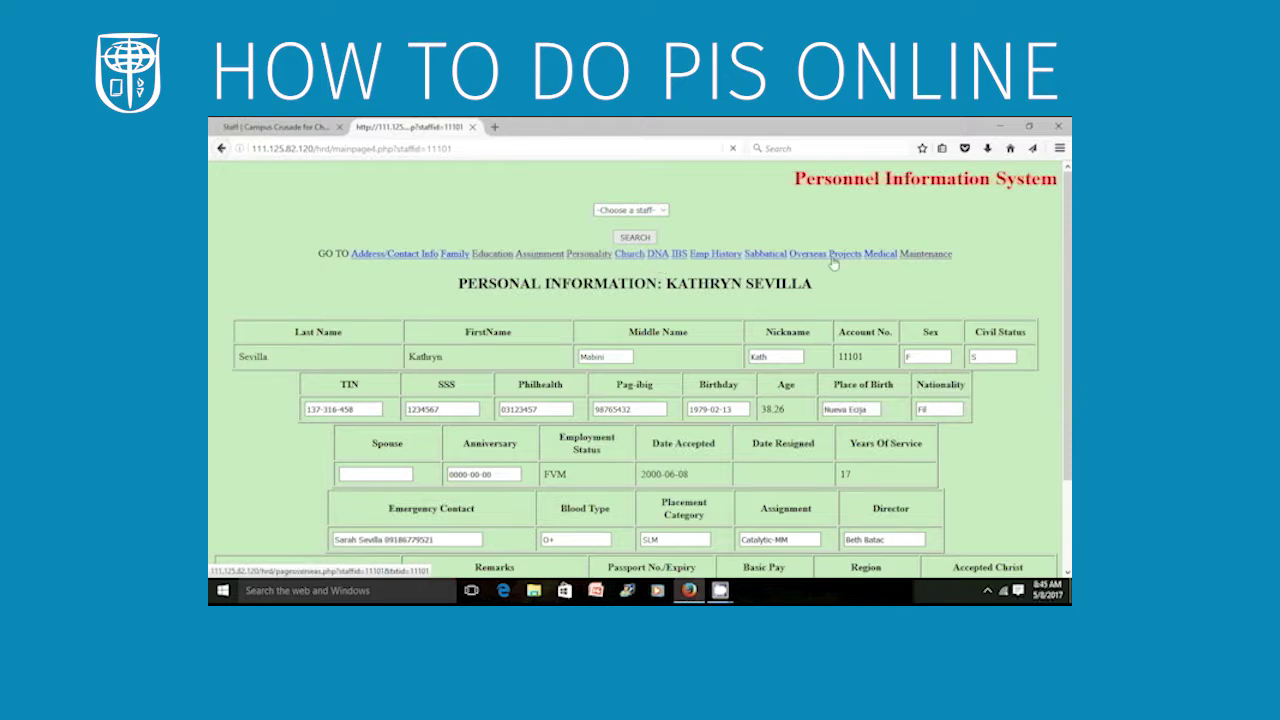
Enter the new nickname in the staff member's personal information record
{"action": "left_click", "coordinate": [896, 274]}
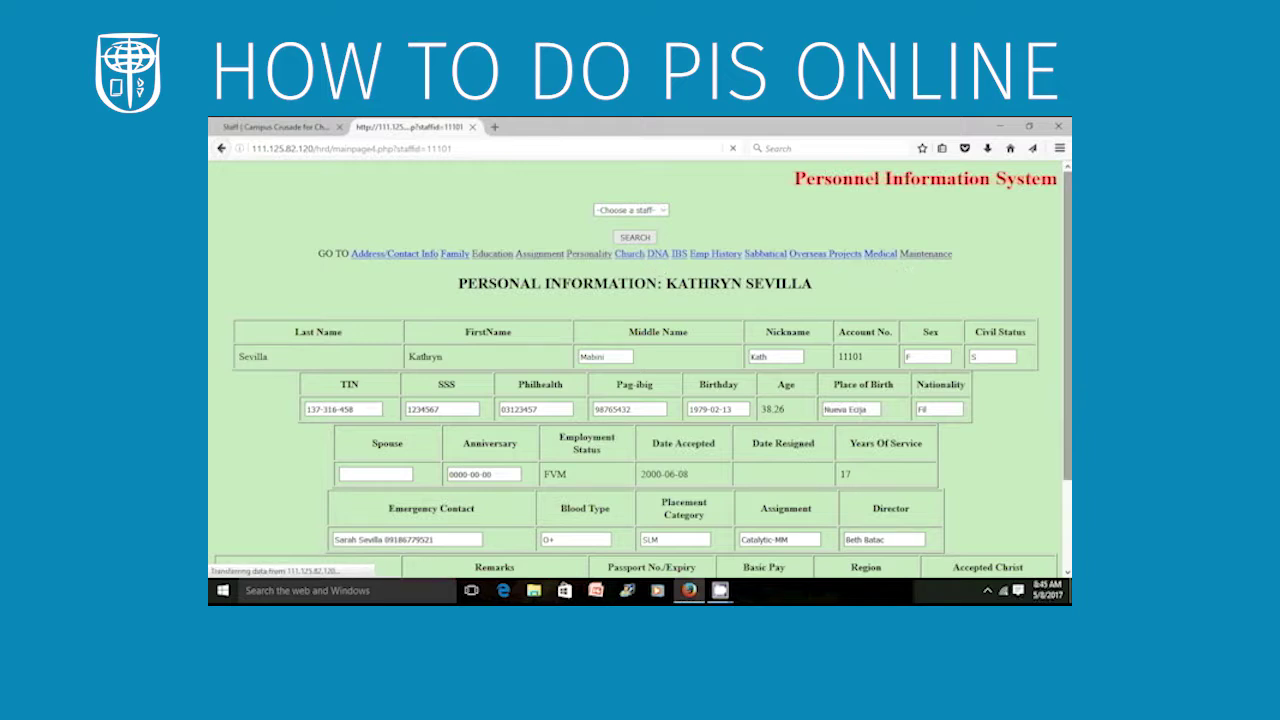
{"action": "left_click_drag", "start_coordinate": [1066, 258], "coordinate": [1066, 293]}
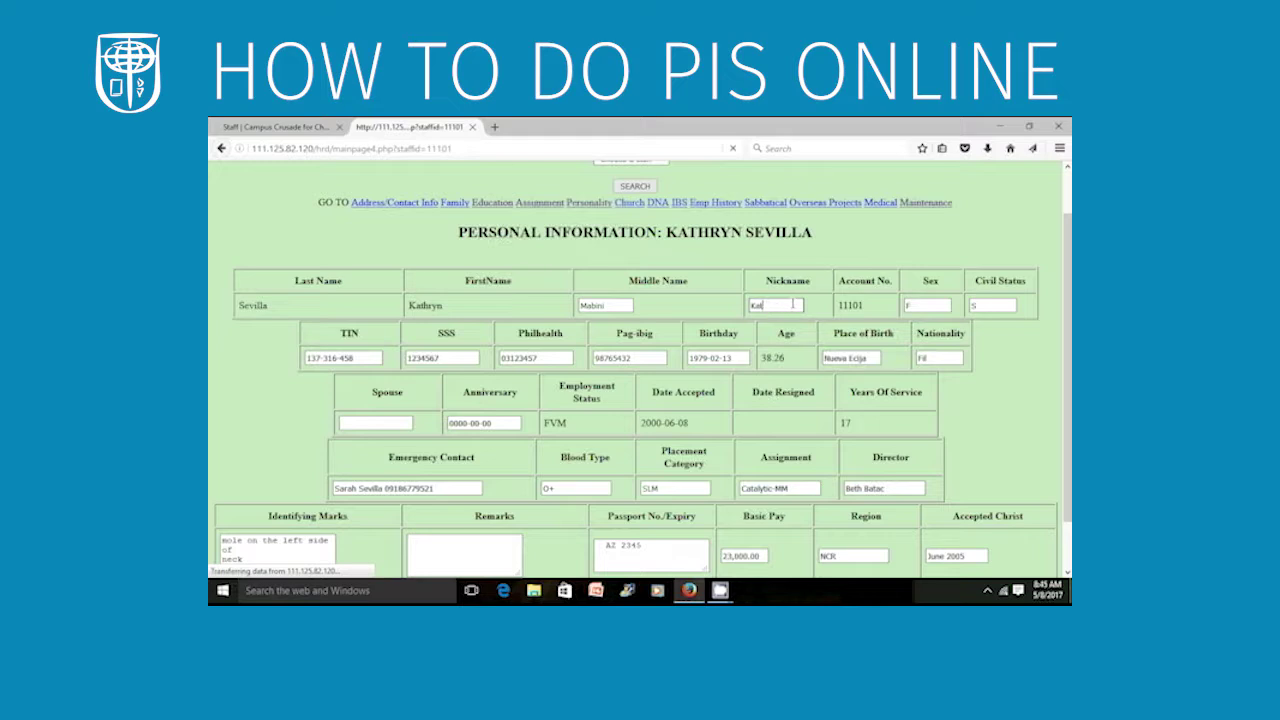
{"action": "type", "text": "ay"}
{"action": "key", "text": "BackSpace"}
{"action": "type", "text": "t"}
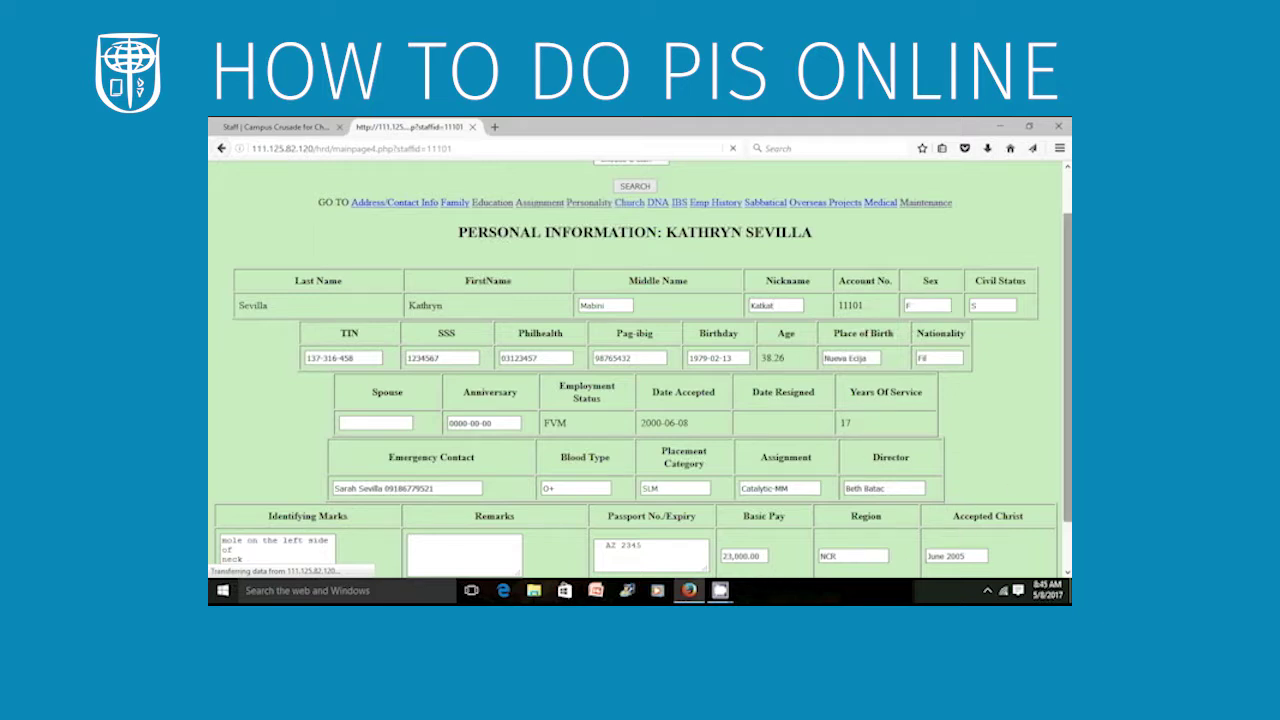
Add the expiry date April 20, 2020 after the passport number and submit the personal information
{"action": "left_click_drag", "start_coordinate": [1066, 508], "coordinate": [1066, 552]}
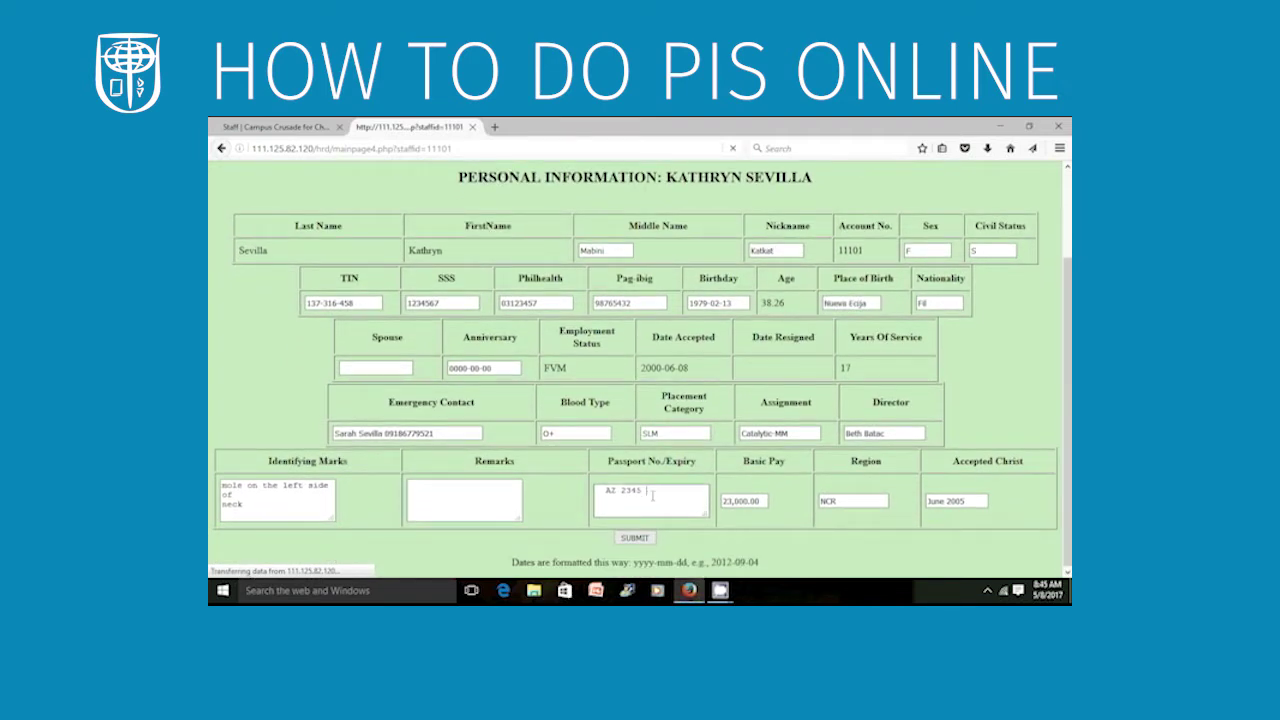
{"action": "type", "text": "pril 20, 2020"}
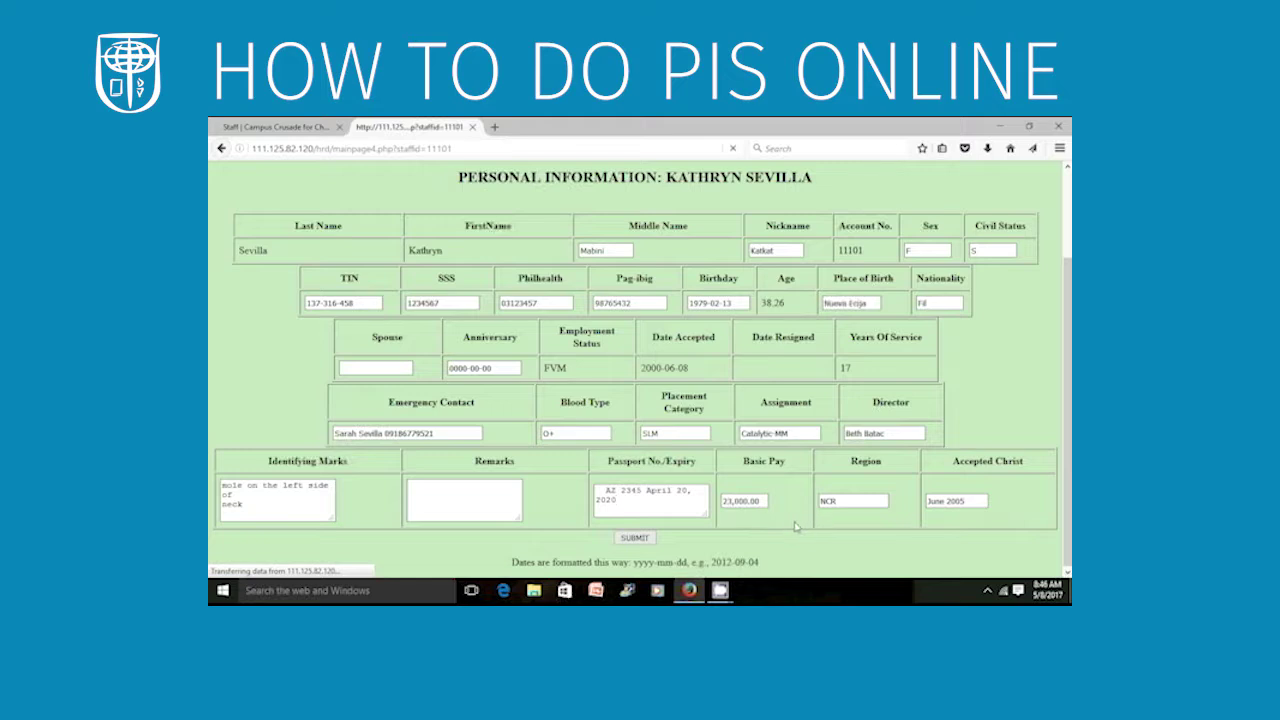
{"action": "left_click", "coordinate": [633, 540]}
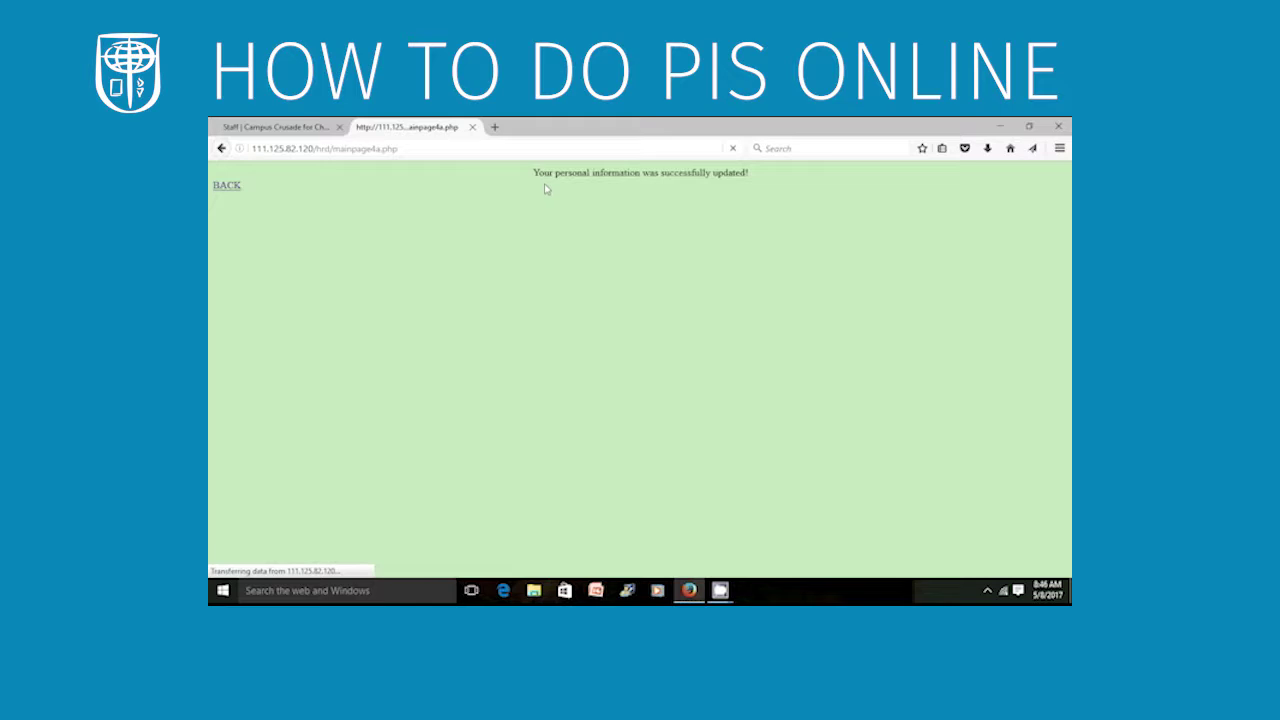
Return to the personal information page and open the SLM Catalytic assignment record for updating
{"action": "left_click", "coordinate": [236, 194]}
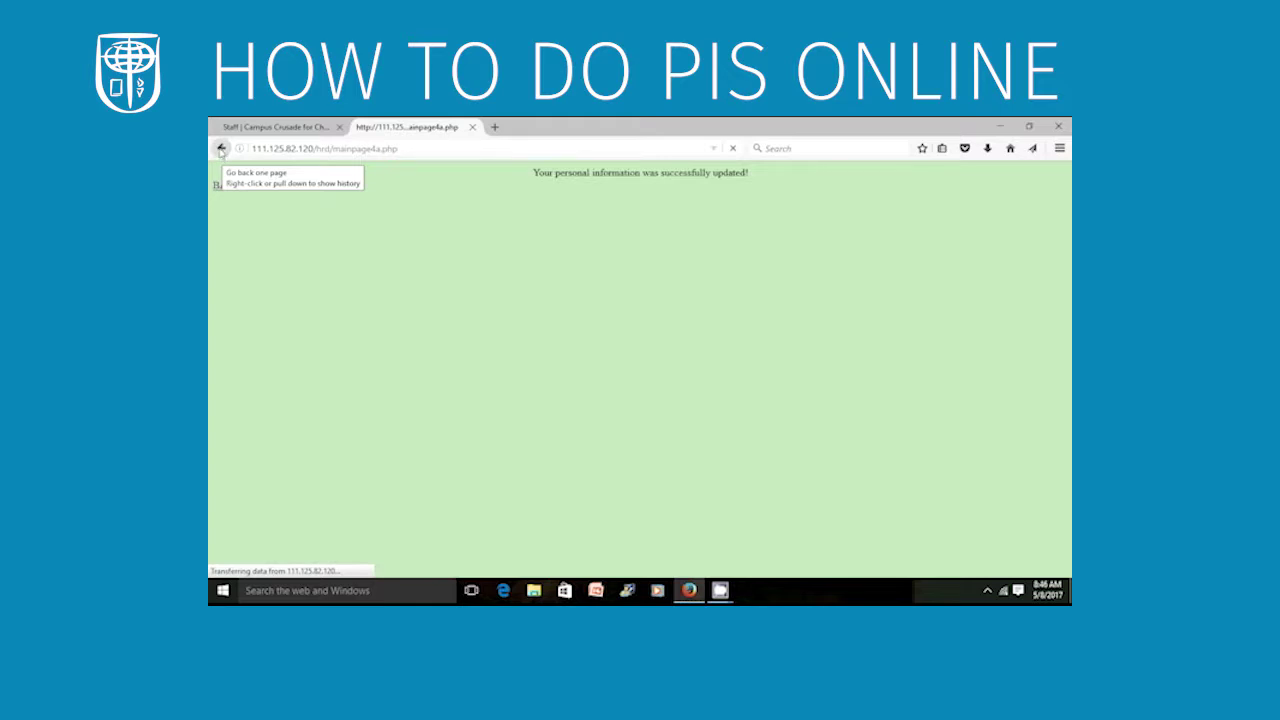
{"action": "left_click", "coordinate": [221, 149]}
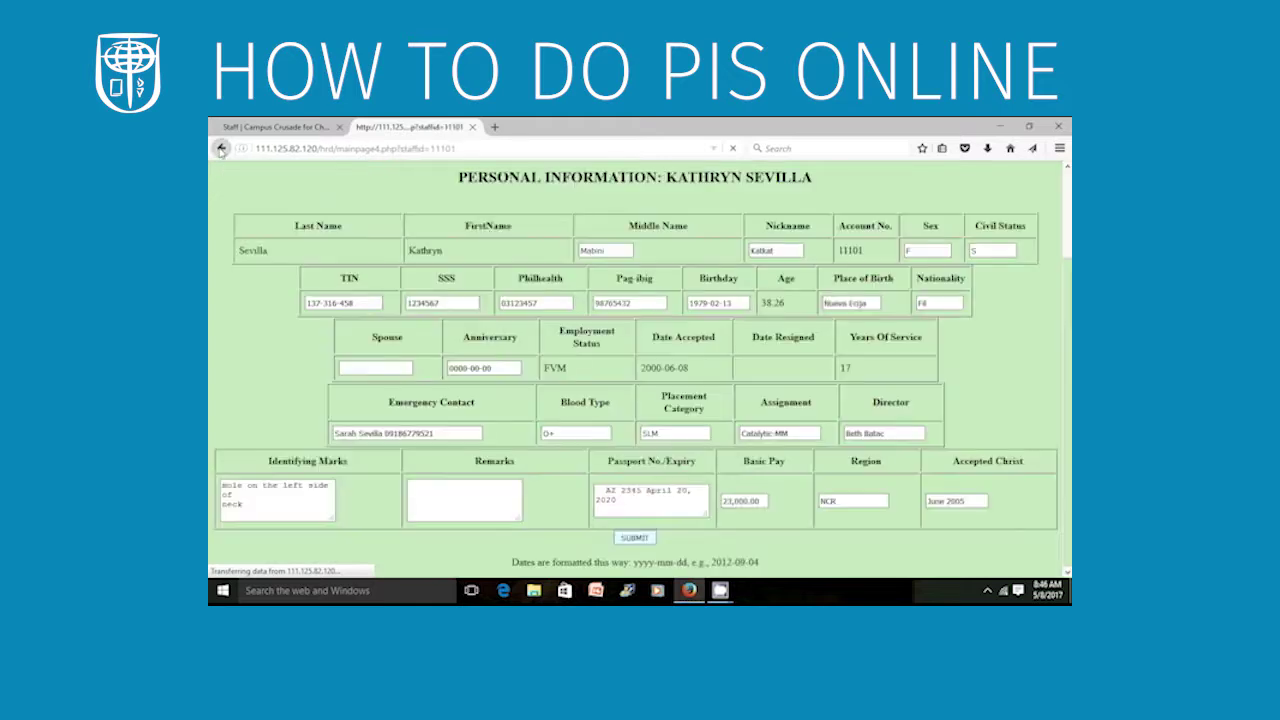
{"action": "scroll", "coordinate": [1068, 380], "scroll_direction": "up", "scroll_amount": 2}
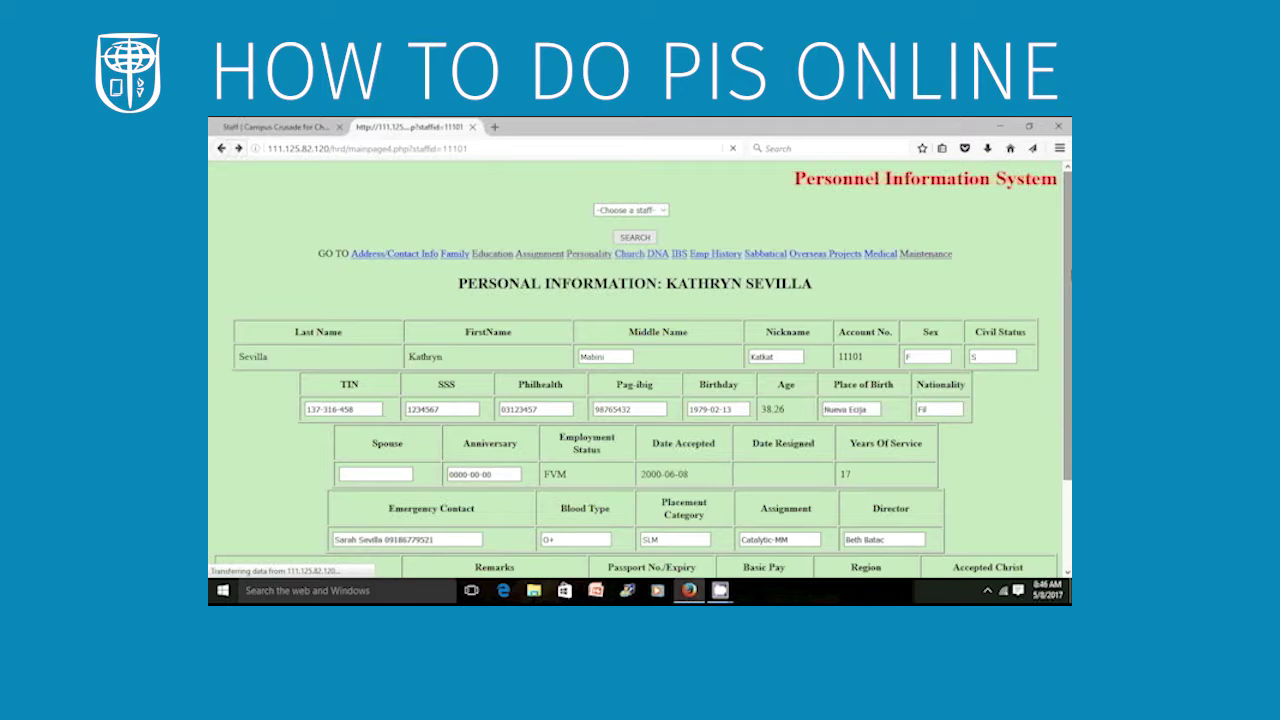
{"action": "left_click", "coordinate": [538, 256]}
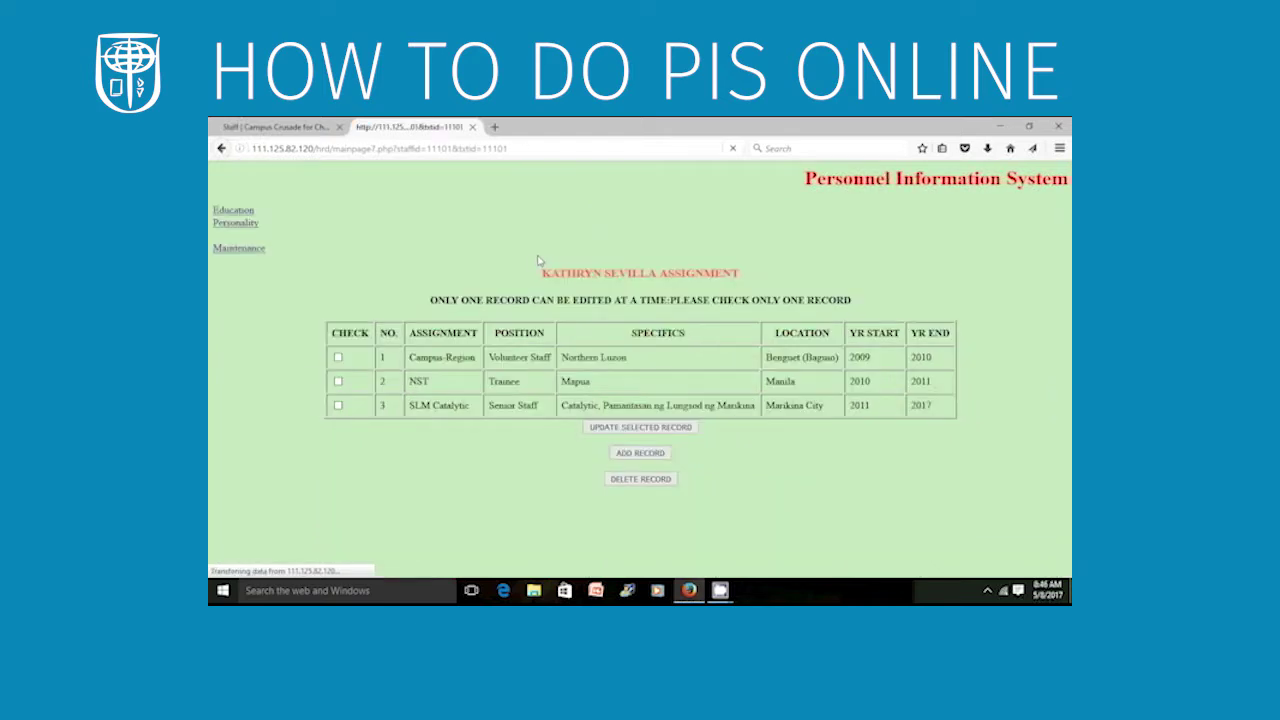
{"action": "left_click", "coordinate": [338, 407]}
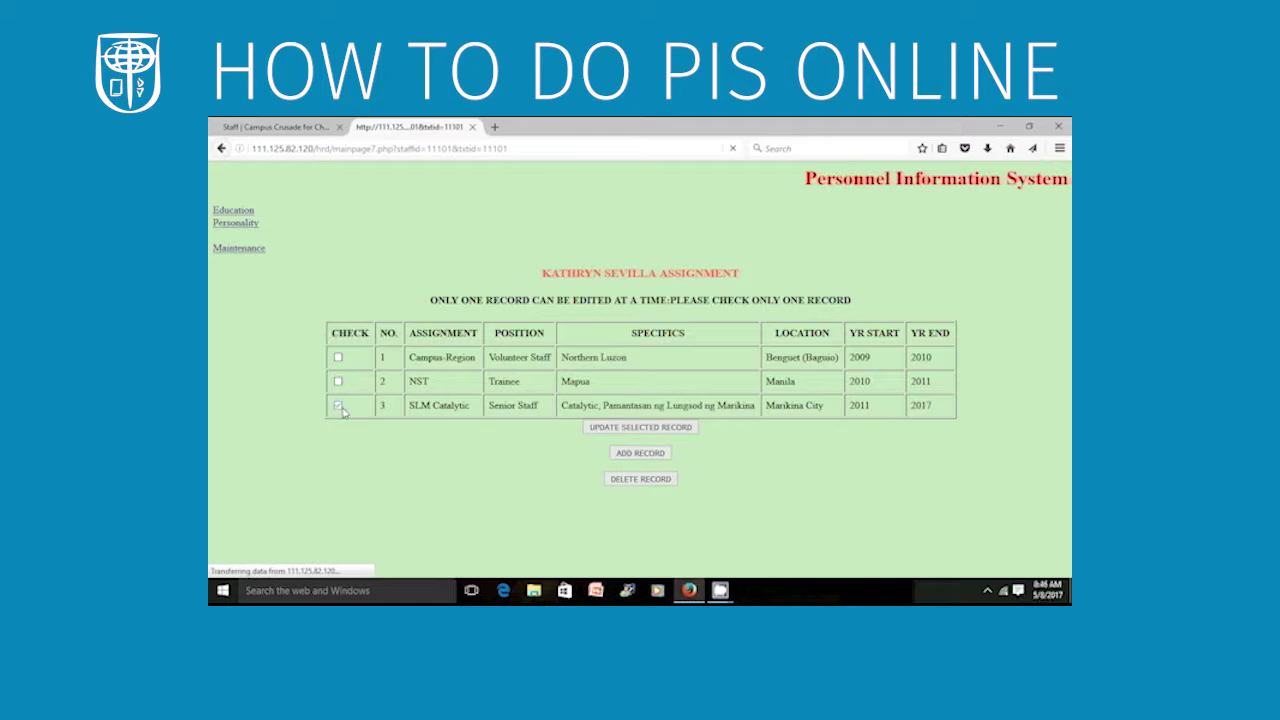
{"action": "left_click", "coordinate": [628, 431]}
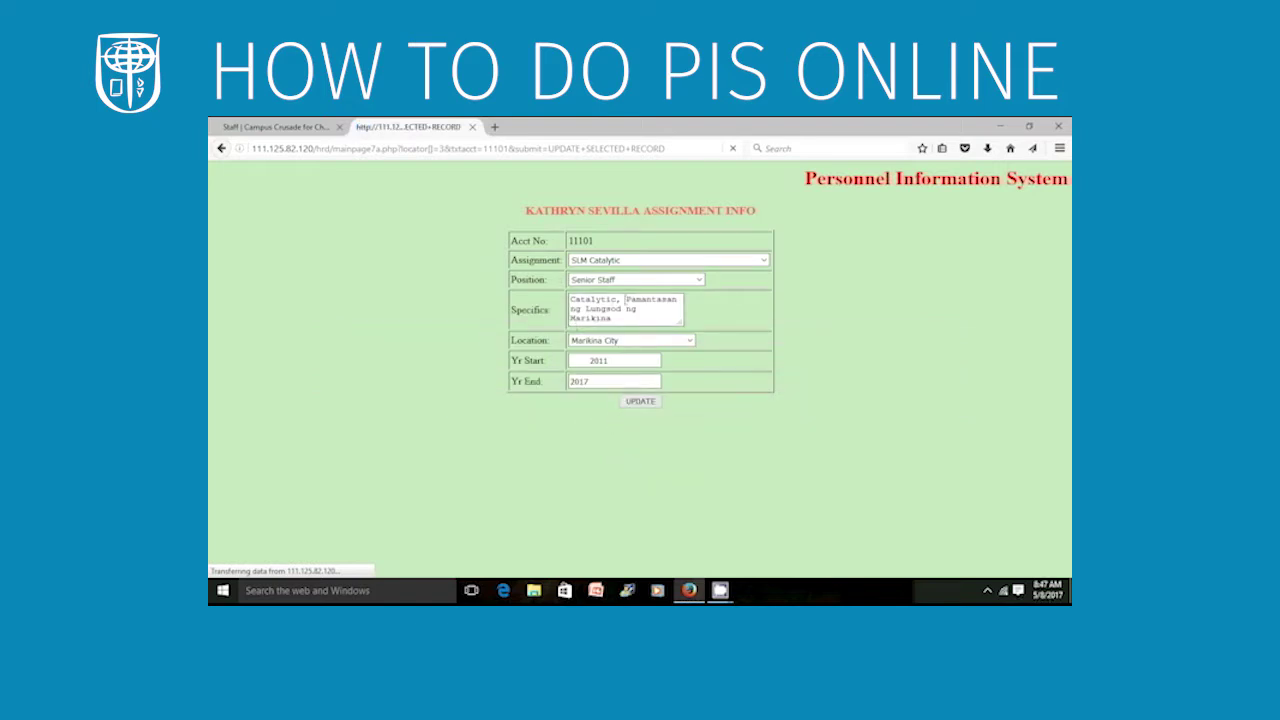
Replace the assignment record's Specifics text with Marikina University
{"action": "left_click_drag", "start_coordinate": [611, 301], "coordinate": [572, 302]}
{"action": "key", "text": "BackSpace"}
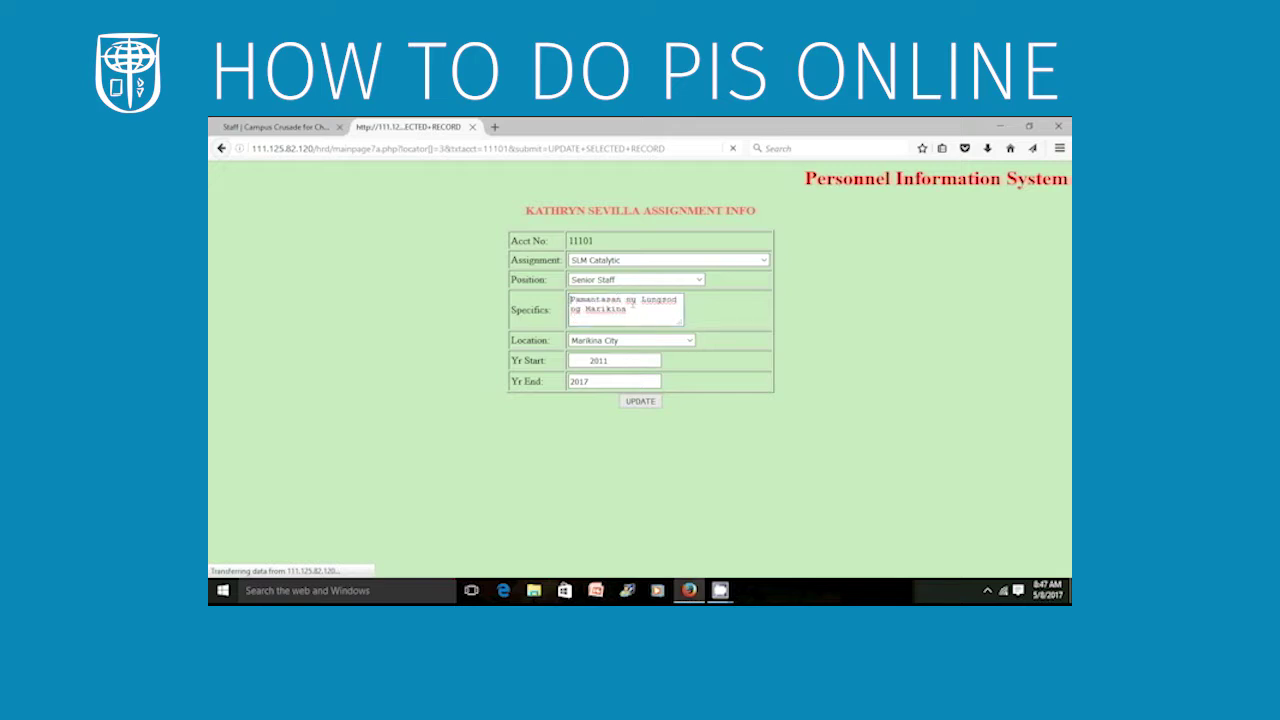
{"action": "left_click_drag", "start_coordinate": [580, 311], "coordinate": [565, 300]}
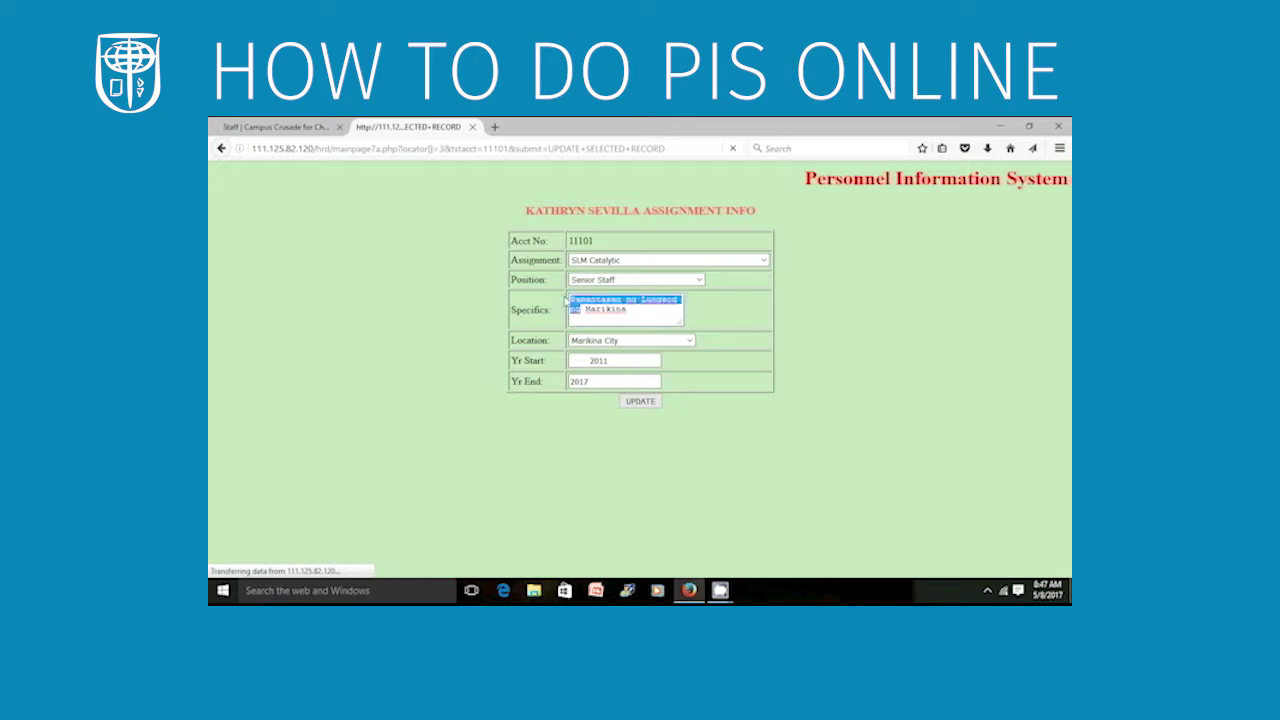
{"action": "key", "text": "BackSpace"}
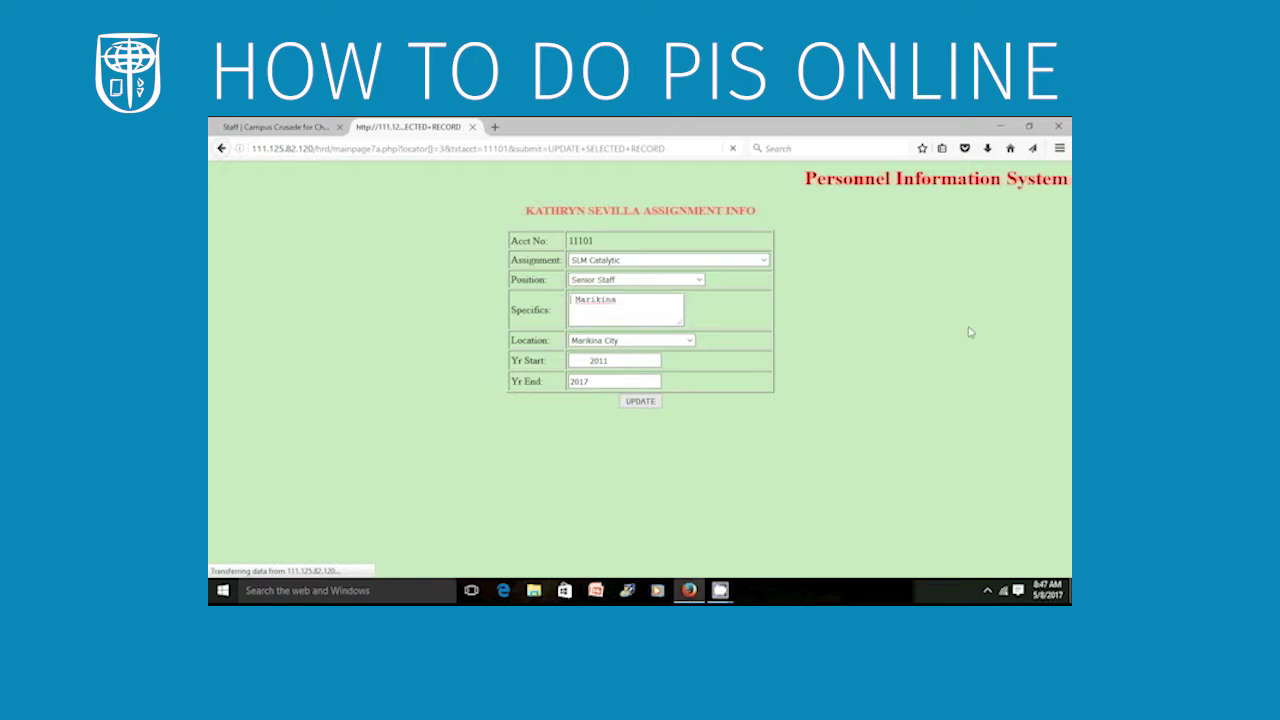
{"action": "left_click", "coordinate": [672, 301]}
{"action": "type", "text": "University"}
{"action": "key", "text": "ctrl+Home"}
{"action": "key", "text": "Delete"}
Remove the spaces before the start year, set Yr End to 2016, and save the update, returning to the assignment list
{"action": "left_click", "coordinate": [590, 361]}
{"action": "key", "text": "BackSpace"}
{"action": "key", "text": "BackSpace"}
{"action": "key", "text": "BackSpace"}
{"action": "key", "text": "BackSpace"}
{"action": "mouse_move", "coordinate": [592, 381]}
{"action": "left_mouse_down"}
{"action": "mouse_move", "coordinate": [572, 381]}
{"action": "mouse_move", "coordinate": [587, 381]}
{"action": "left_mouse_up"}
{"action": "type", "text": "6"}
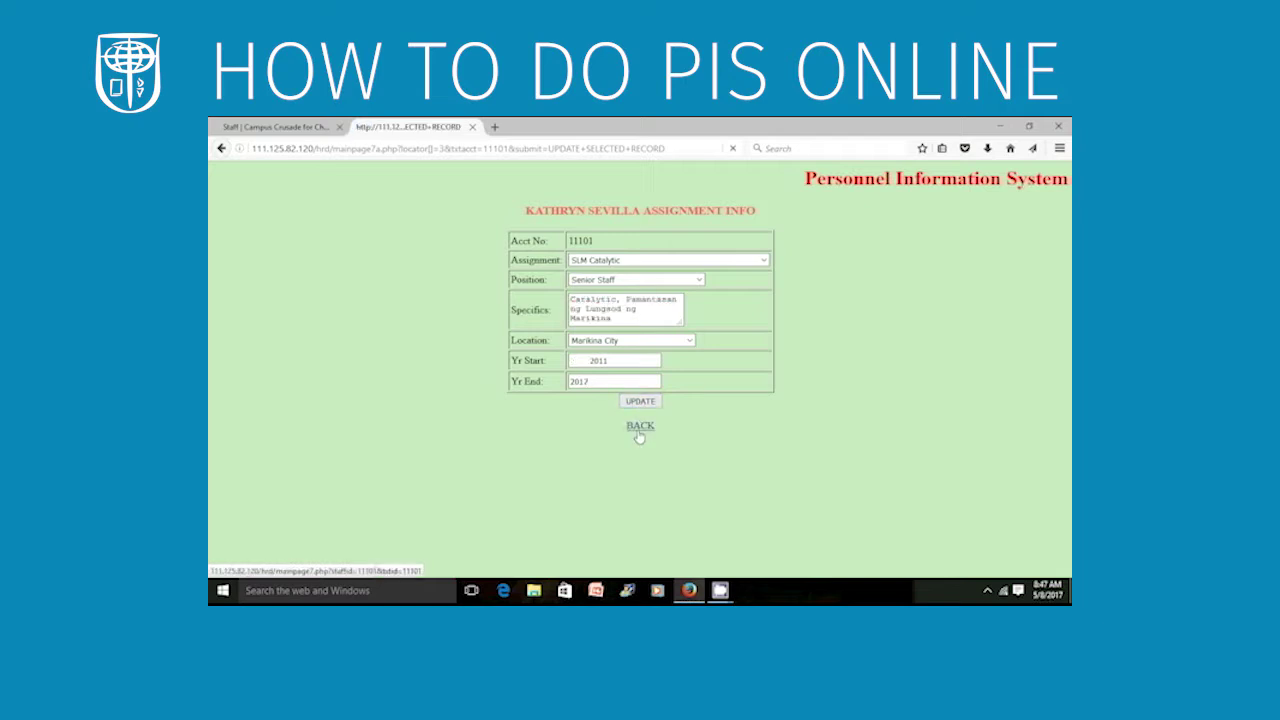
{"action": "left_click", "coordinate": [639, 430]}
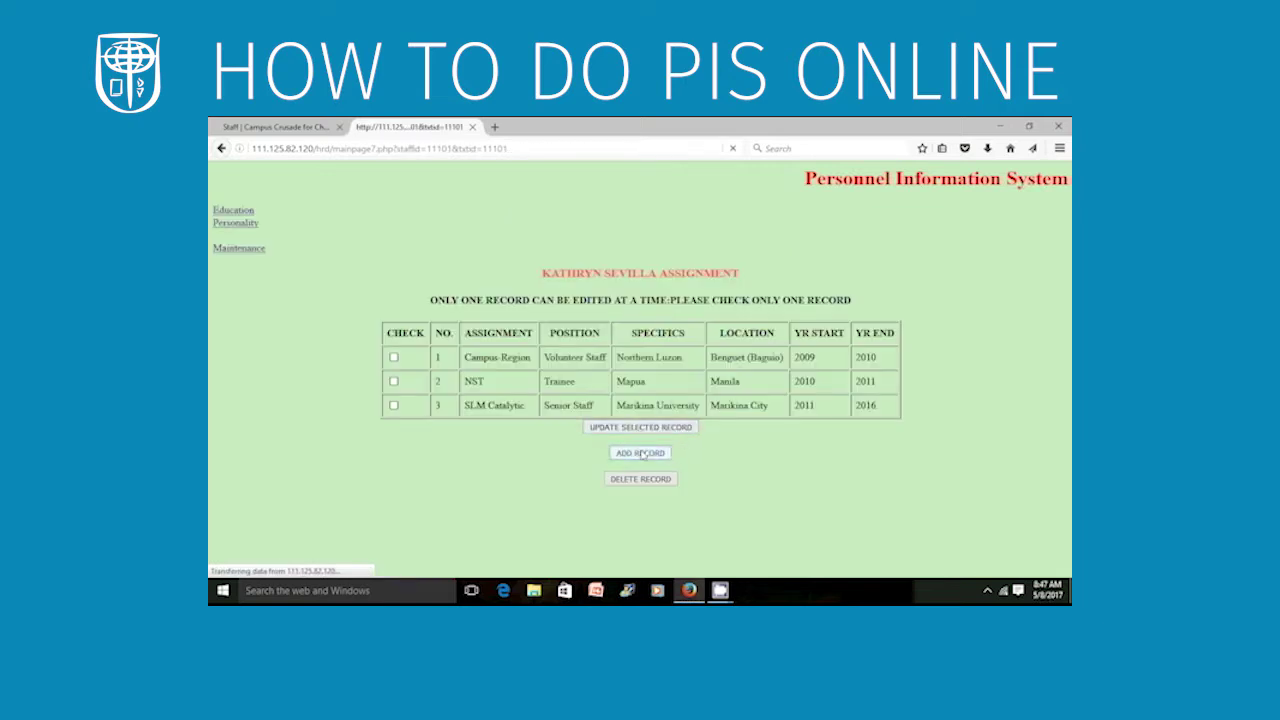
Add a new assignment record and set its assignment to SLM Catalytic
{"action": "left_click", "coordinate": [639, 456]}
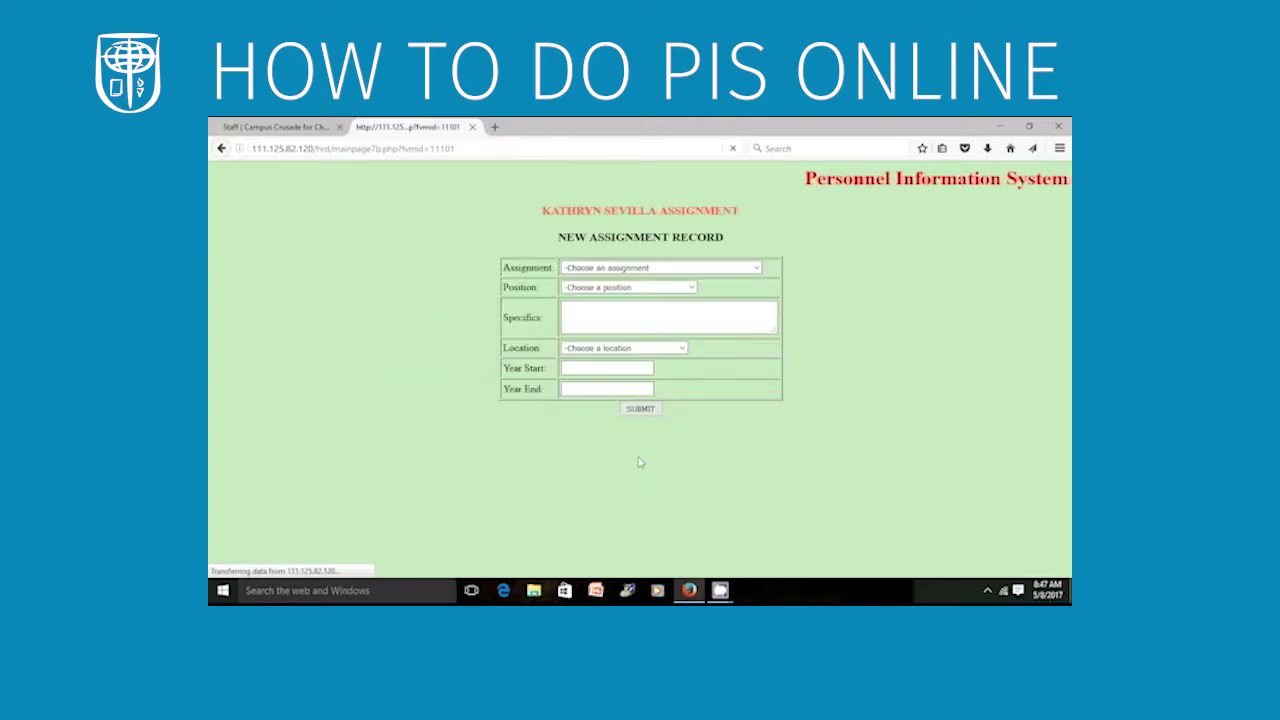
{"action": "left_click", "coordinate": [752, 269]}
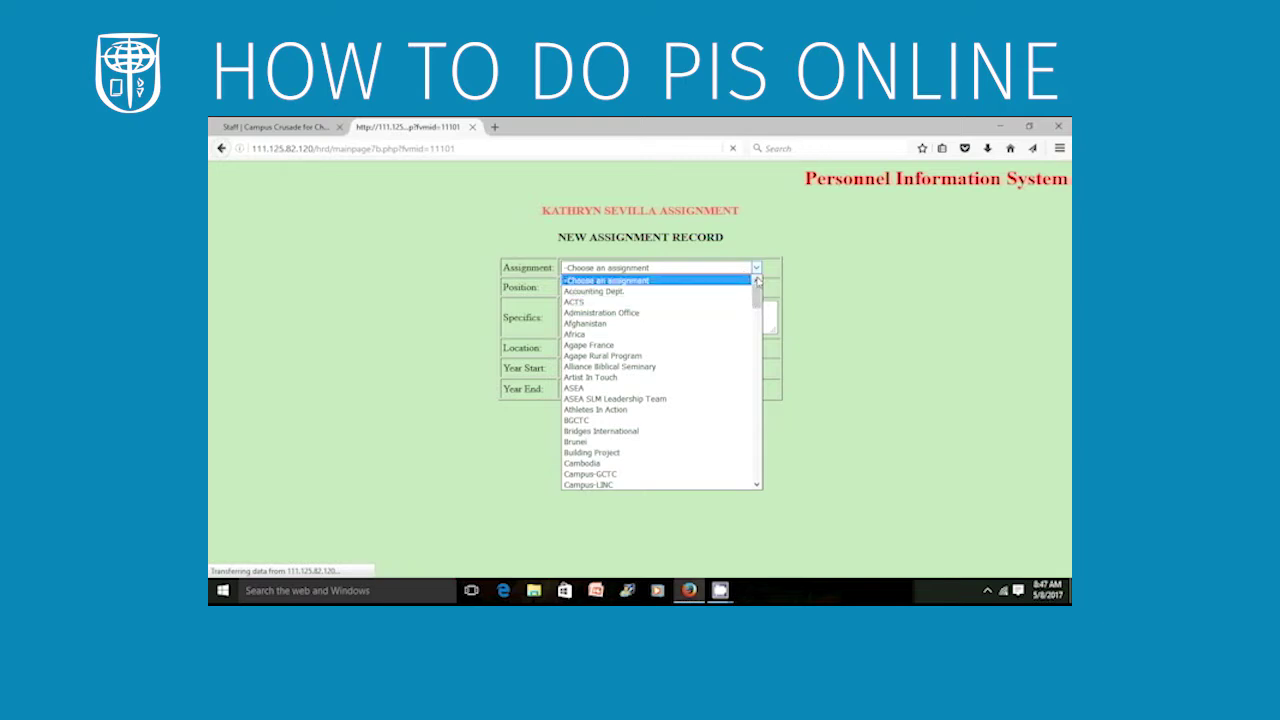
{"action": "key", "text": "n"}
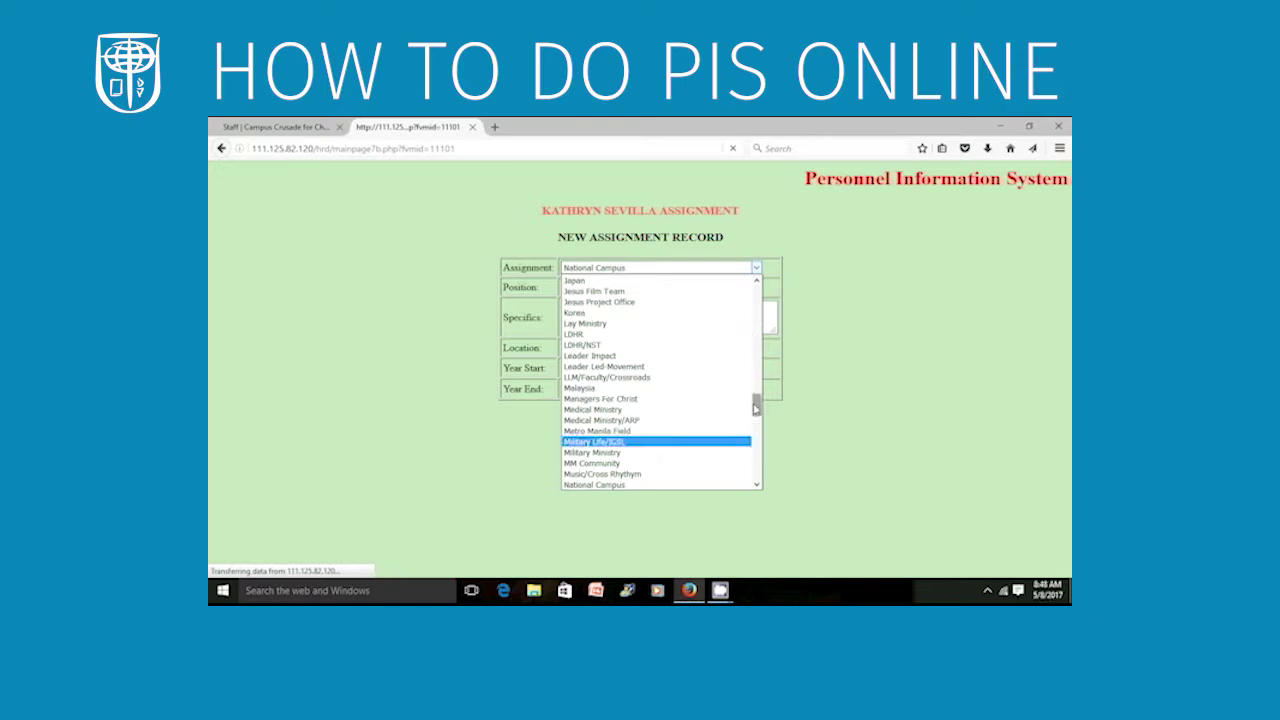
{"action": "left_click_drag", "start_coordinate": [755, 406], "coordinate": [755, 444]}
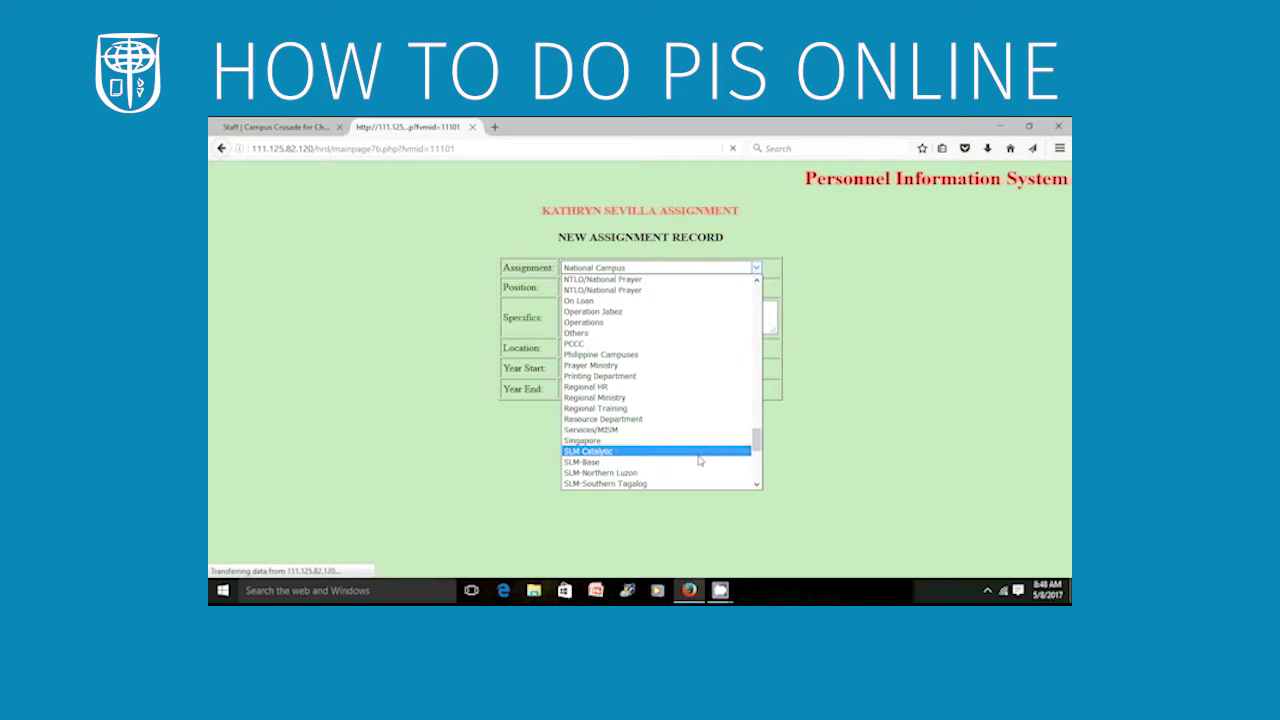
{"action": "left_click", "coordinate": [699, 460]}
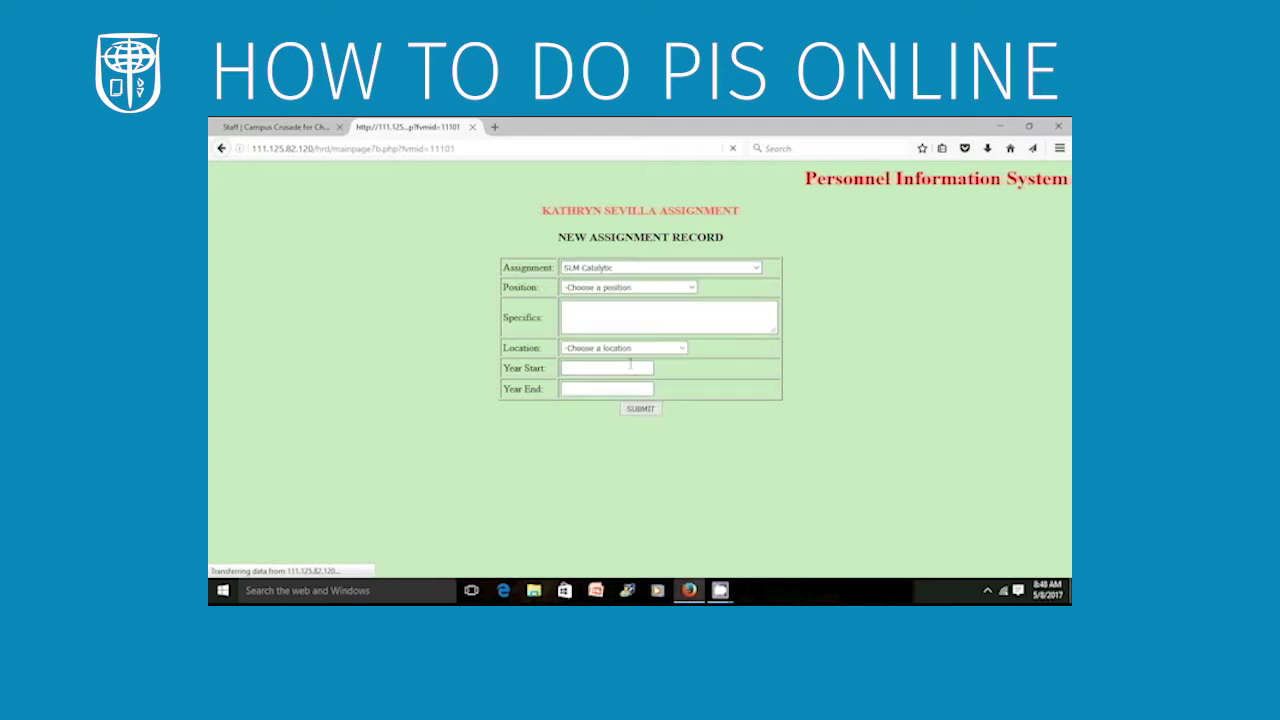
Set the new assignment record's position to Trainer
{"action": "left_click", "coordinate": [674, 291]}
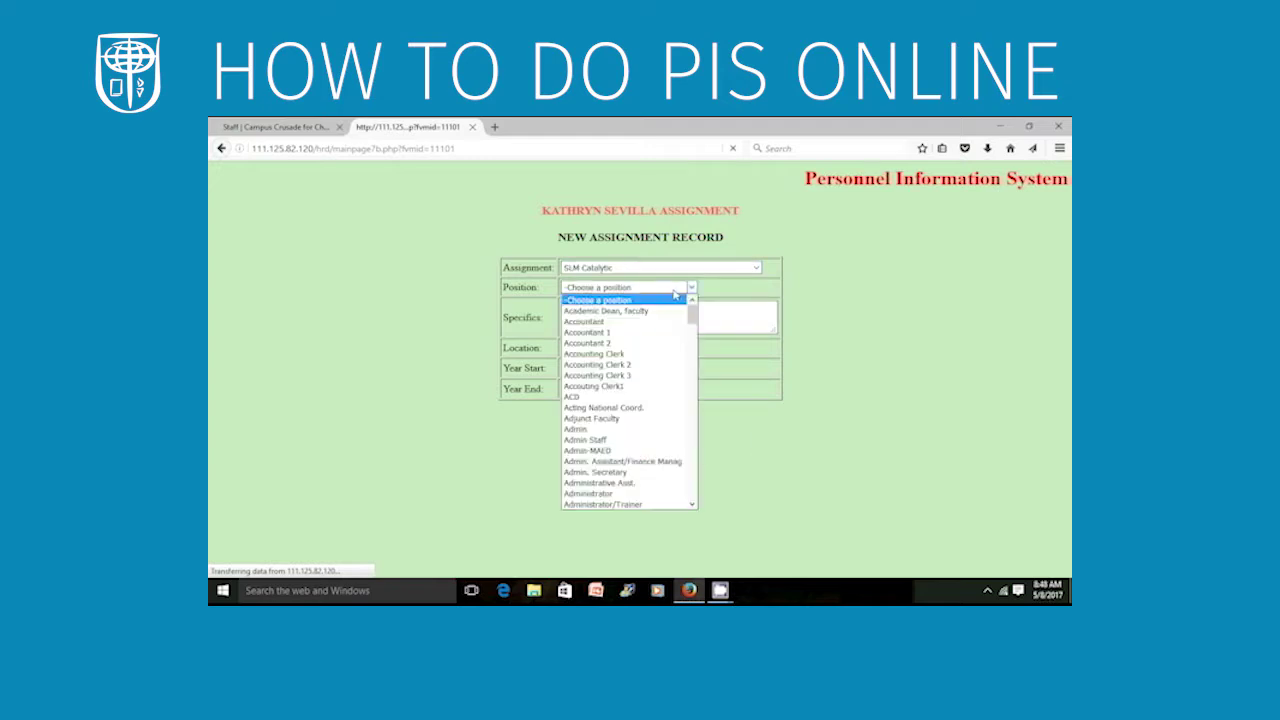
{"action": "key", "text": "t"}
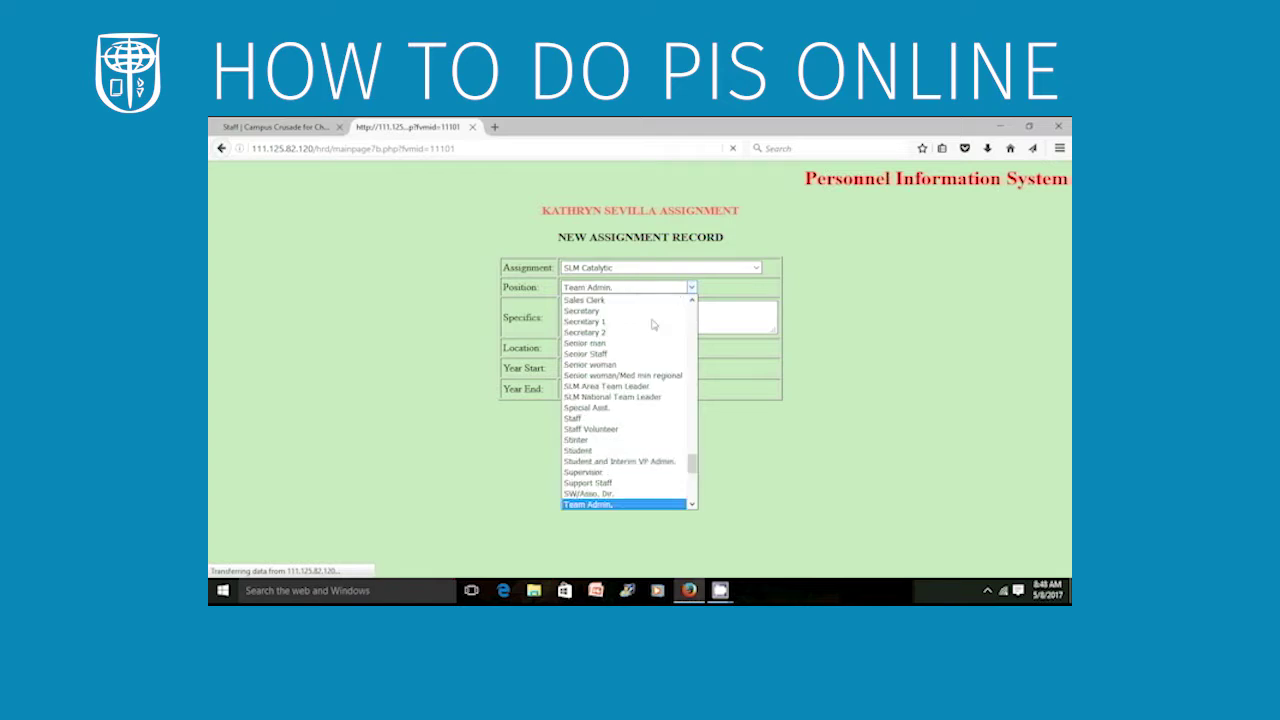
{"action": "left_click", "coordinate": [692, 505]}
{"action": "left_click", "coordinate": [692, 505]}
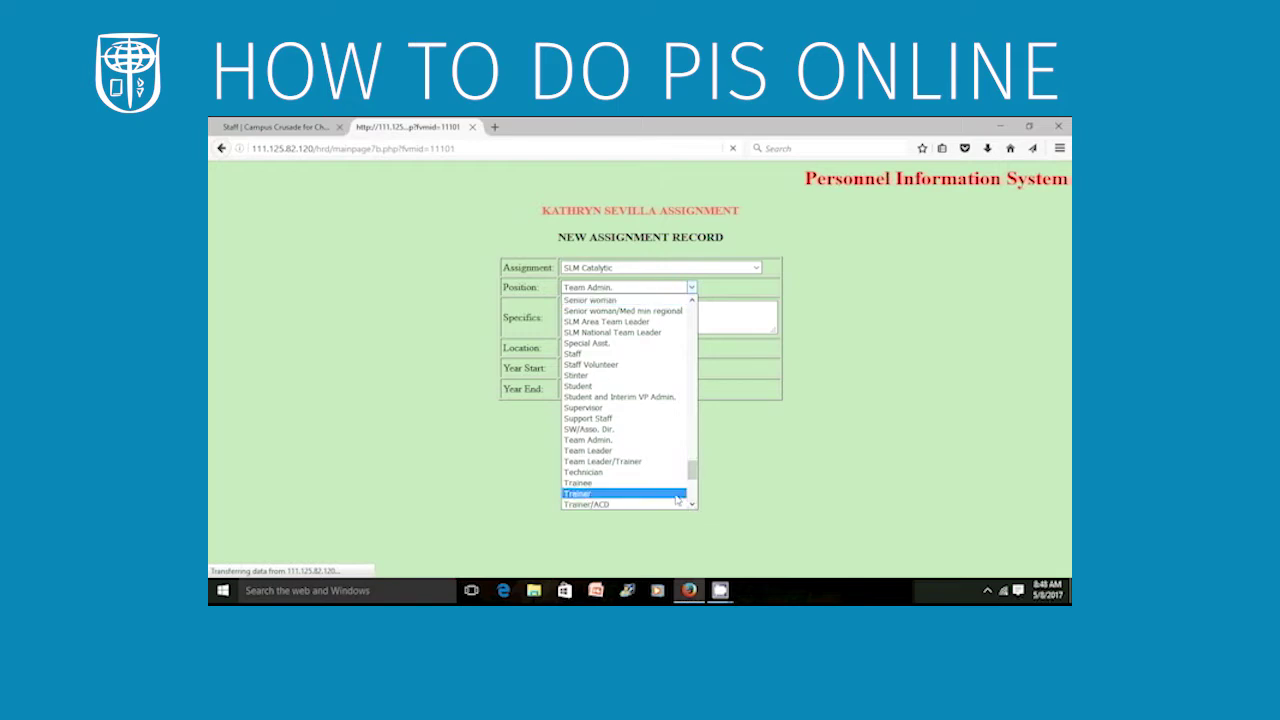
{"action": "left_click", "coordinate": [678, 498]}
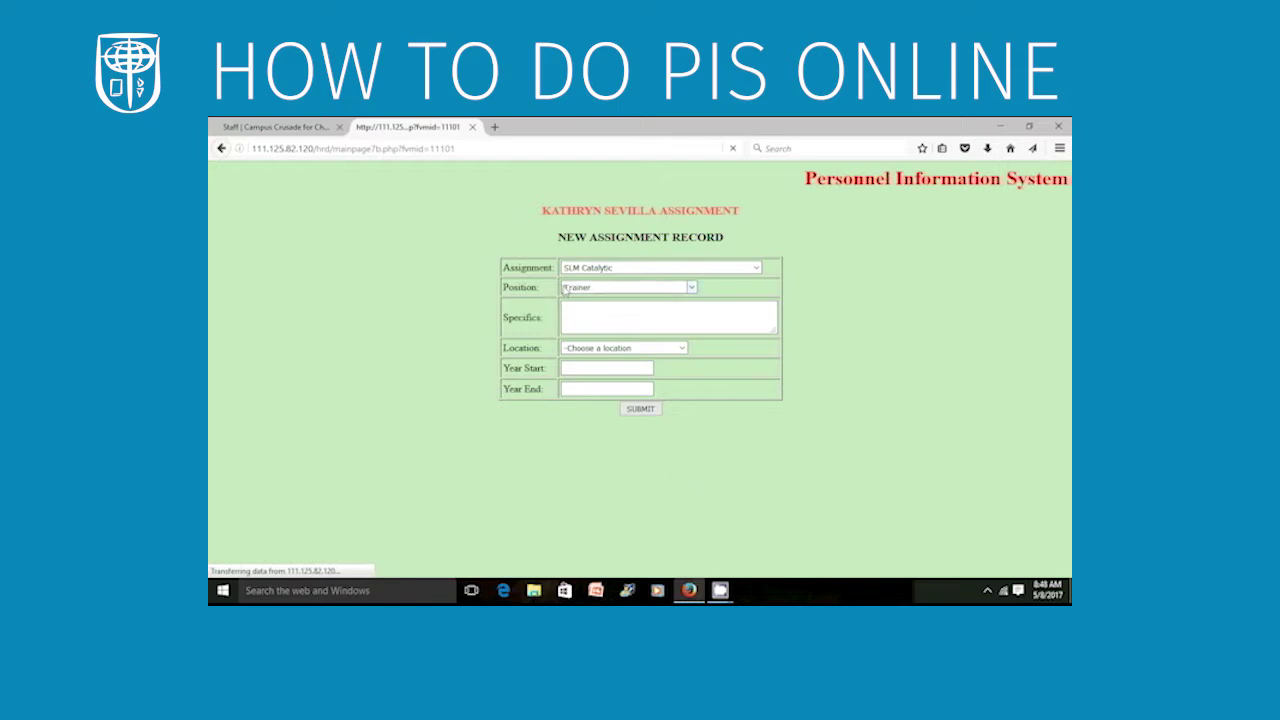
Enter "Train in PUP" as the new record's Specifics and set its location to Manila
{"action": "left_click", "coordinate": [571, 314]}
{"action": "type", "text": "Train in"}
{"action": "type", "text": "PUP"}
{"action": "left_click", "coordinate": [682, 349]}
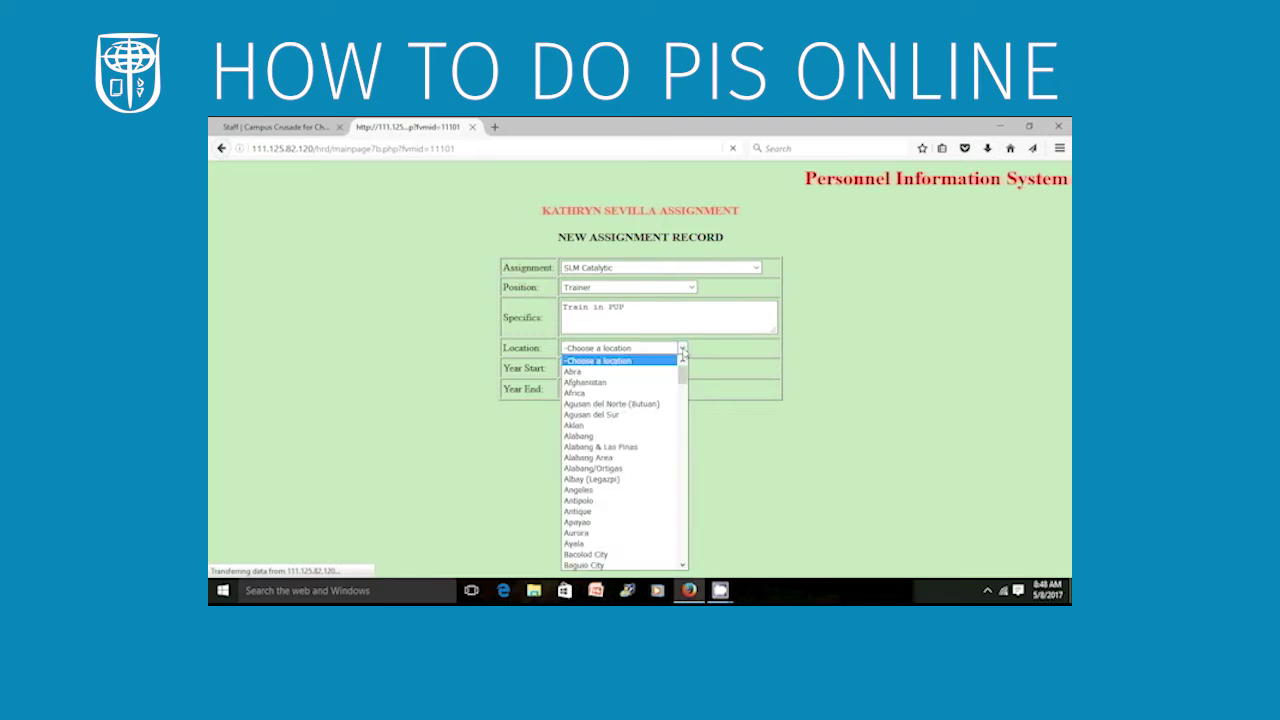
{"action": "scroll", "coordinate": [620, 550], "scroll_direction": "down", "scroll_amount": 15}
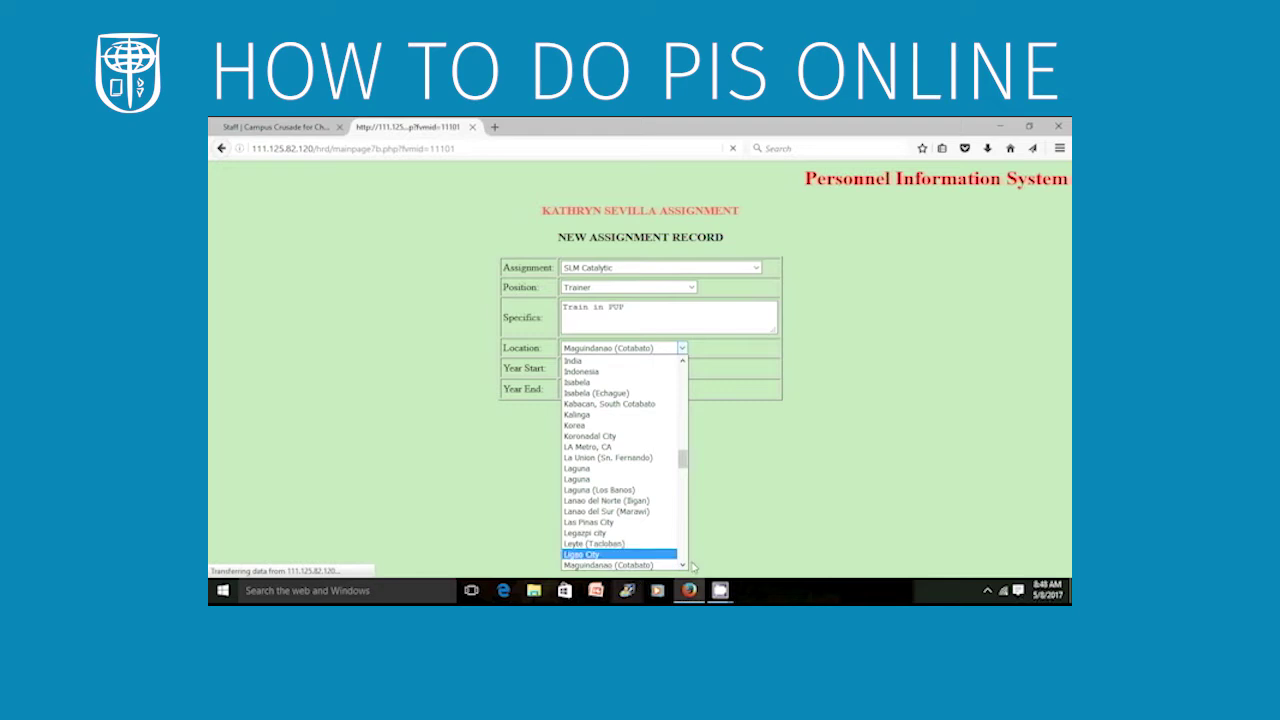
{"action": "scroll", "coordinate": [687, 567], "scroll_direction": "down", "scroll_amount": 1}
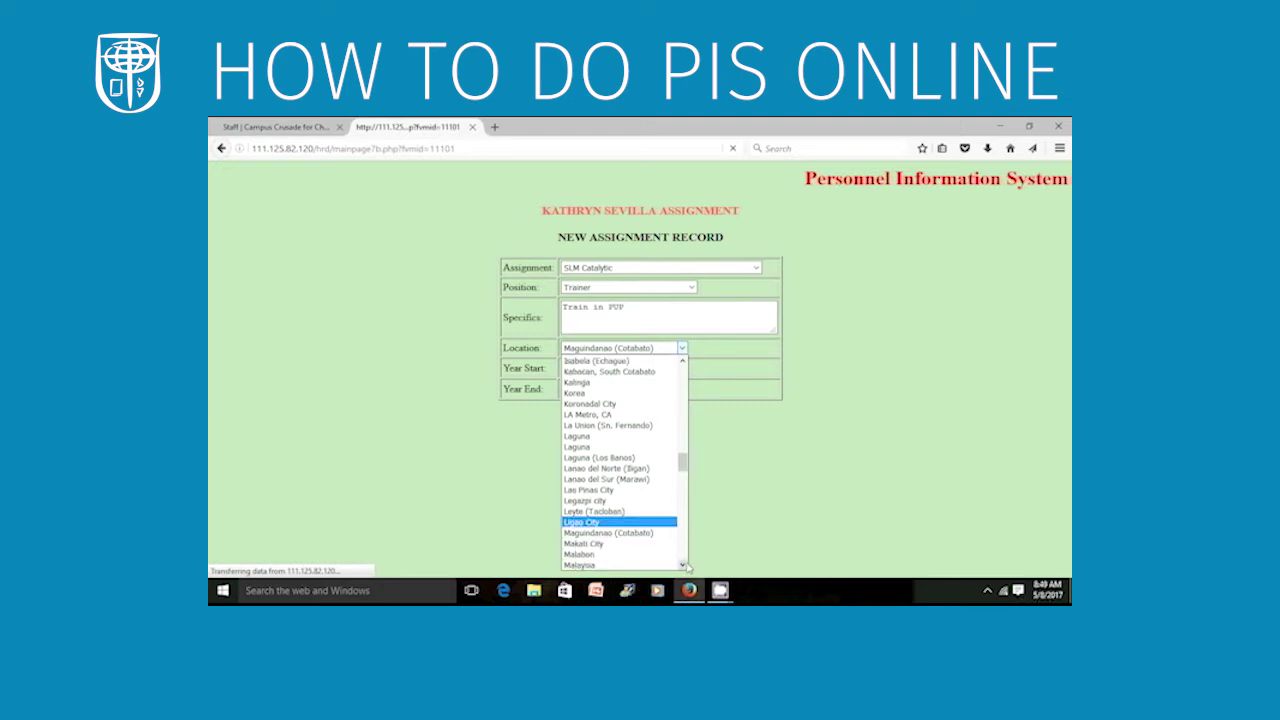
{"action": "scroll", "coordinate": [687, 567], "scroll_direction": "down", "scroll_amount": 1}
{"action": "left_click", "coordinate": [648, 556]}
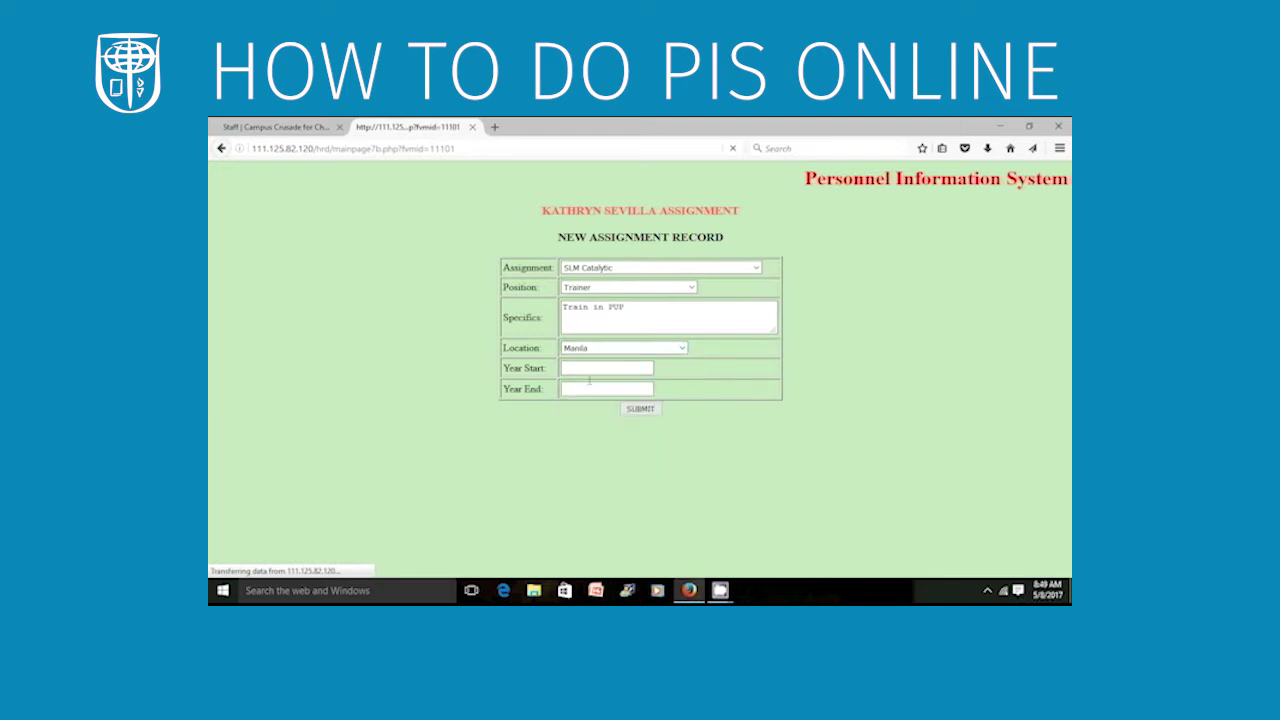
Set Year Start to 2016 and Year End to 2017, and submit the new assignment record
{"action": "left_click", "coordinate": [570, 372]}
{"action": "type", "text": "2016"}
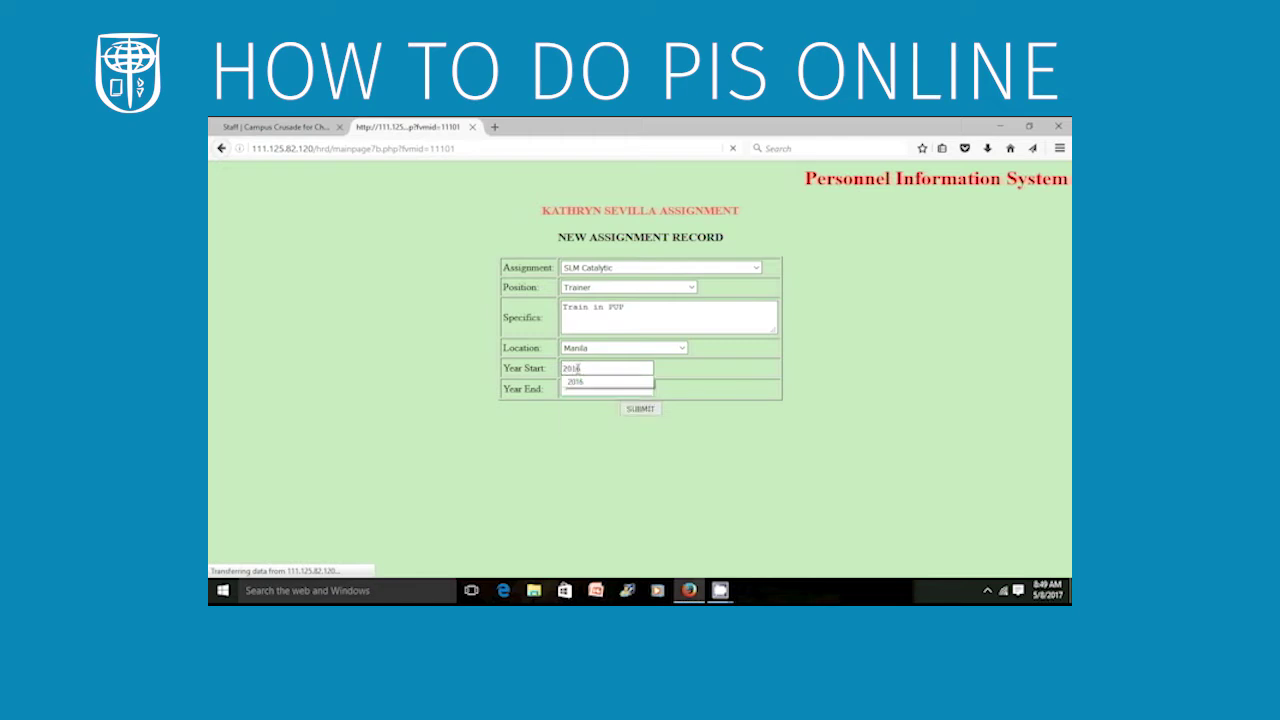
{"action": "left_click", "coordinate": [584, 390]}
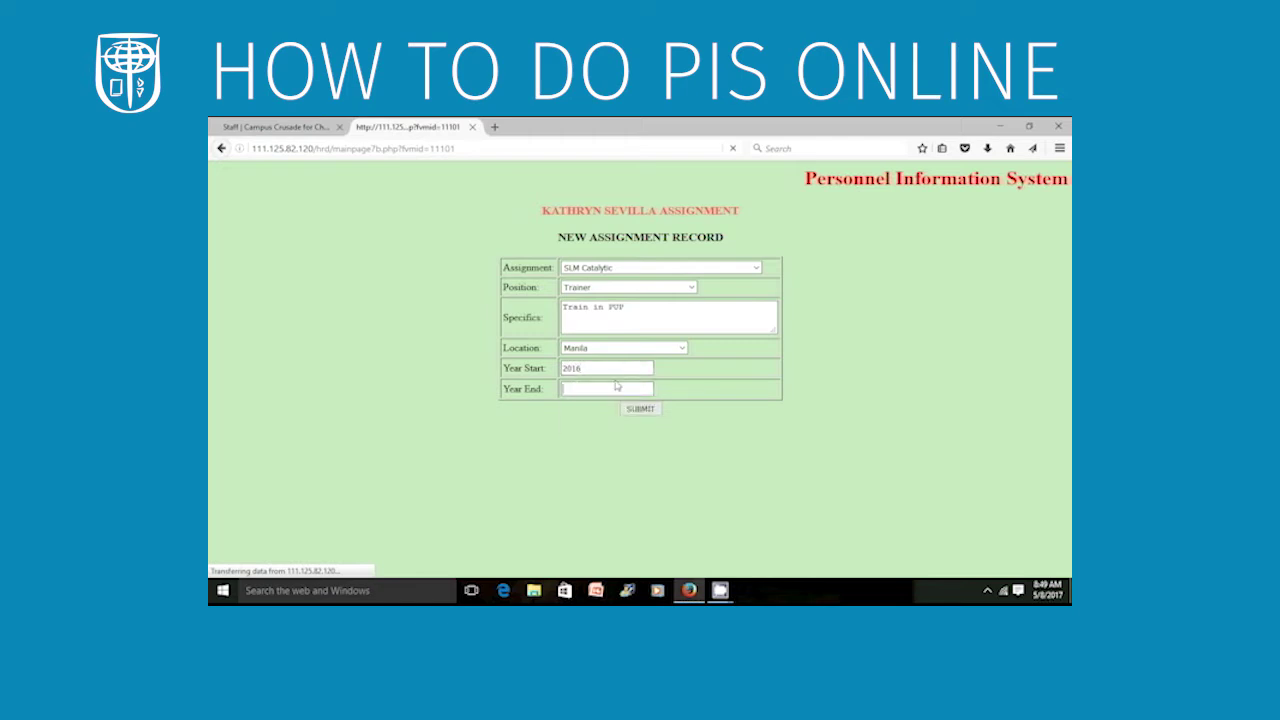
{"action": "type", "text": "2017"}
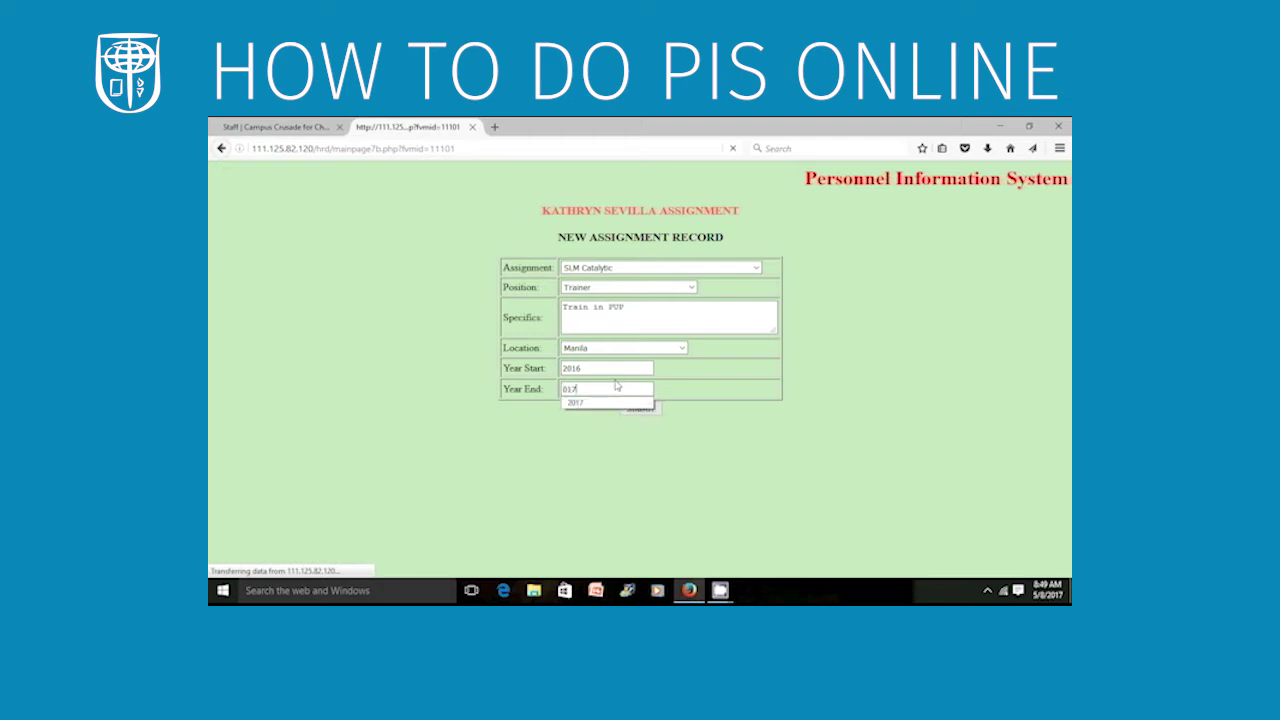
{"action": "left_click", "coordinate": [633, 404]}
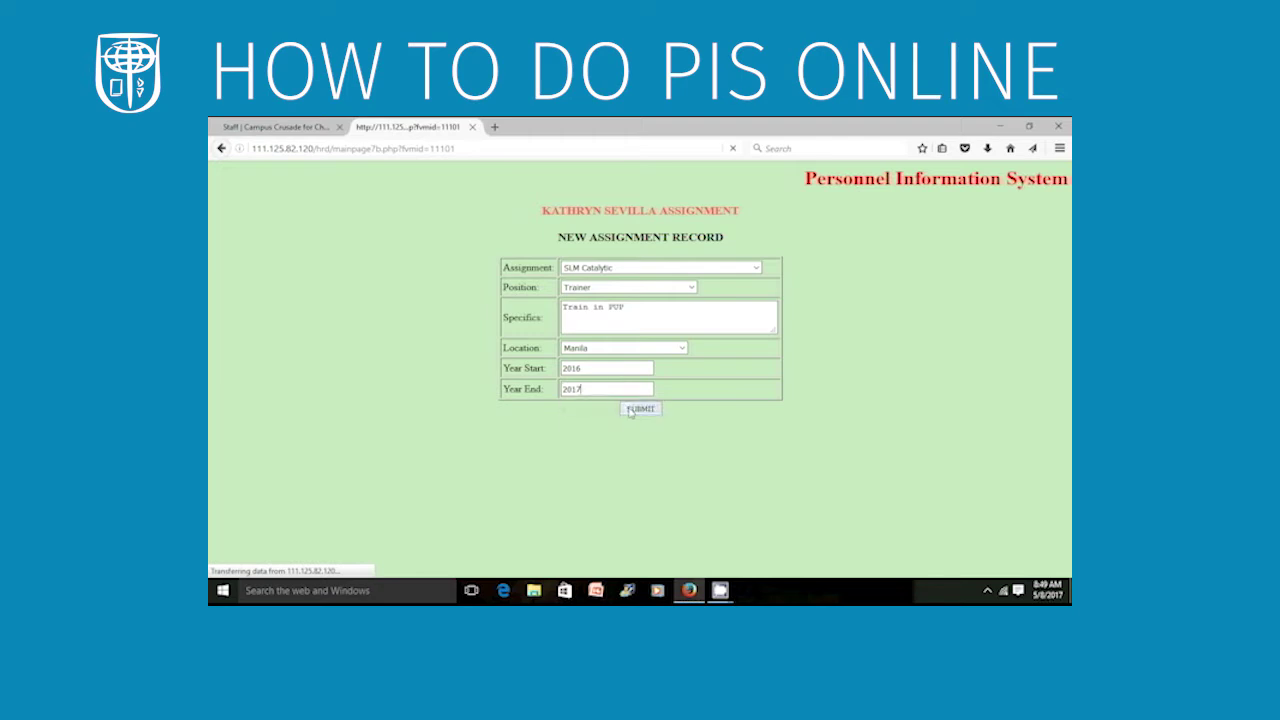
{"action": "left_click", "coordinate": [641, 410]}
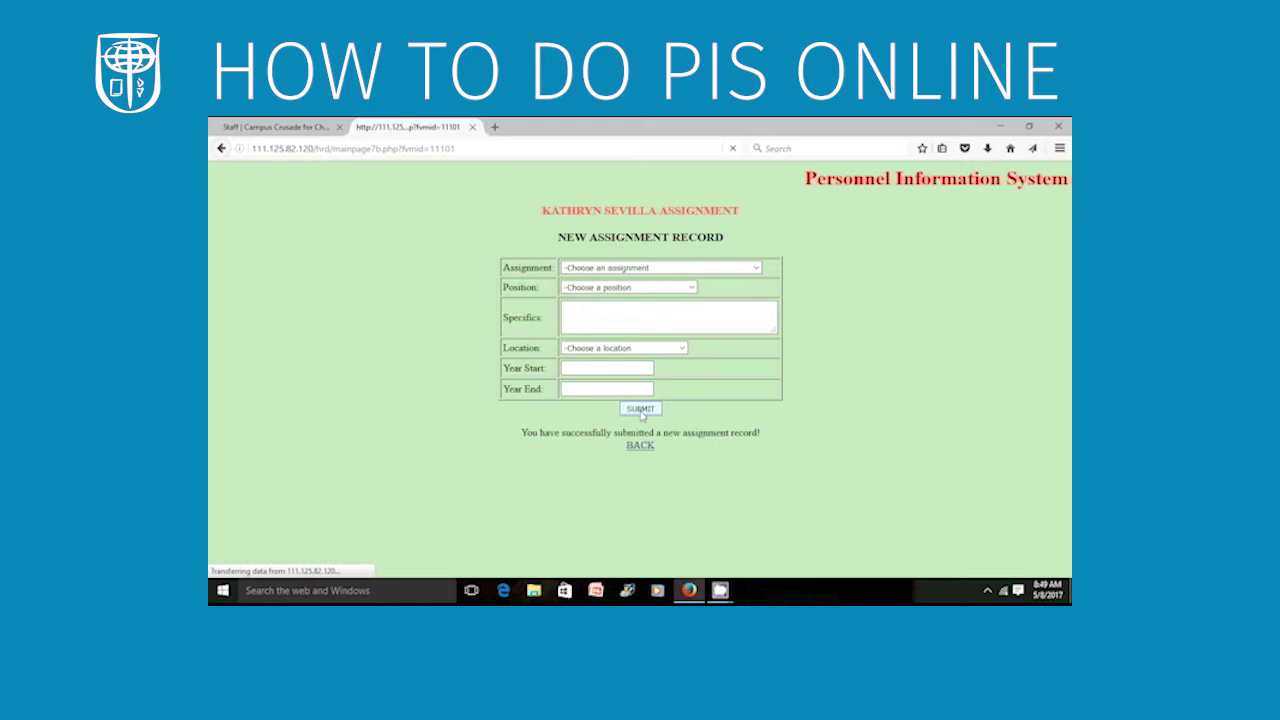
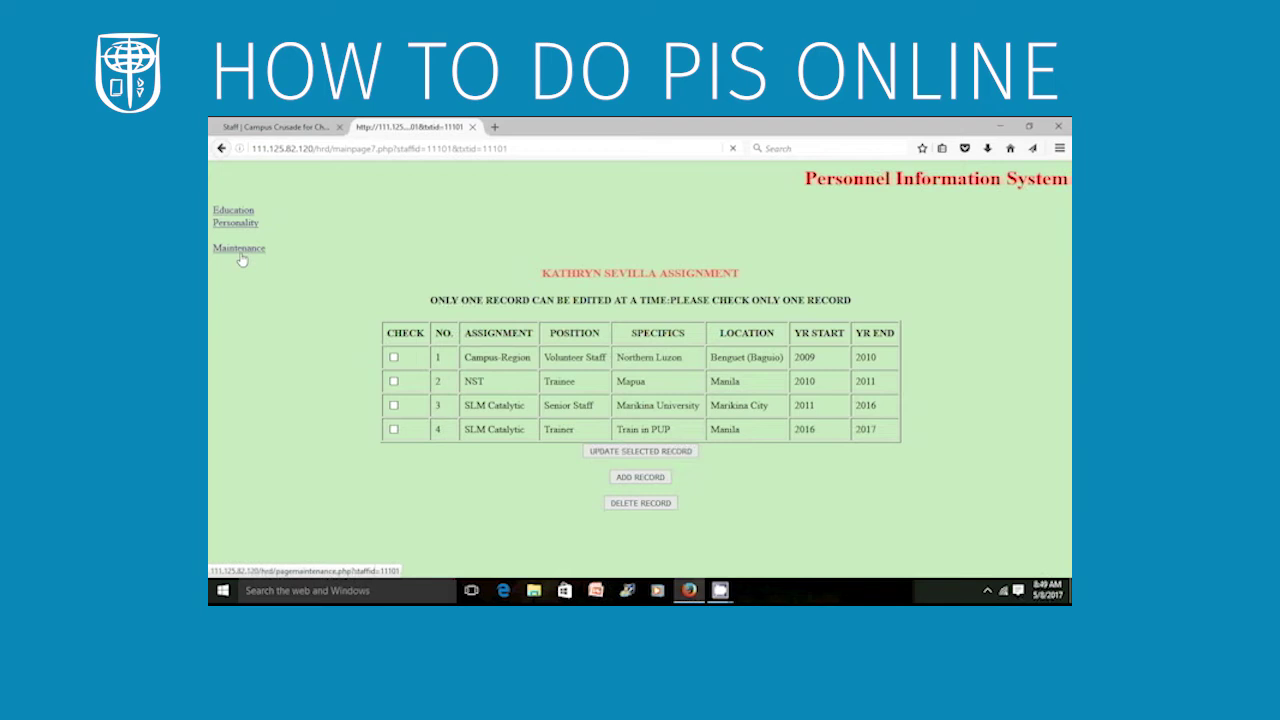
Go to Maintenance and open the Position category
{"action": "left_click", "coordinate": [240, 255]}
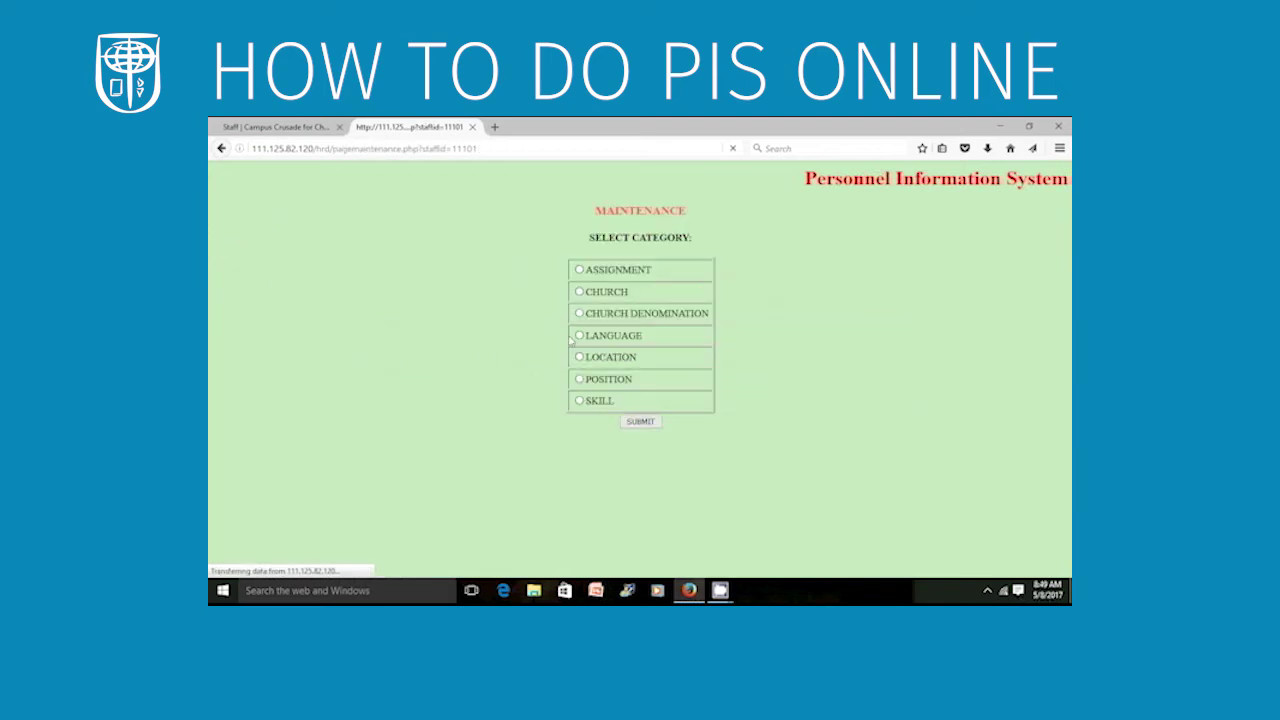
{"action": "left_click", "coordinate": [579, 379]}
{"action": "left_click", "coordinate": [630, 424]}
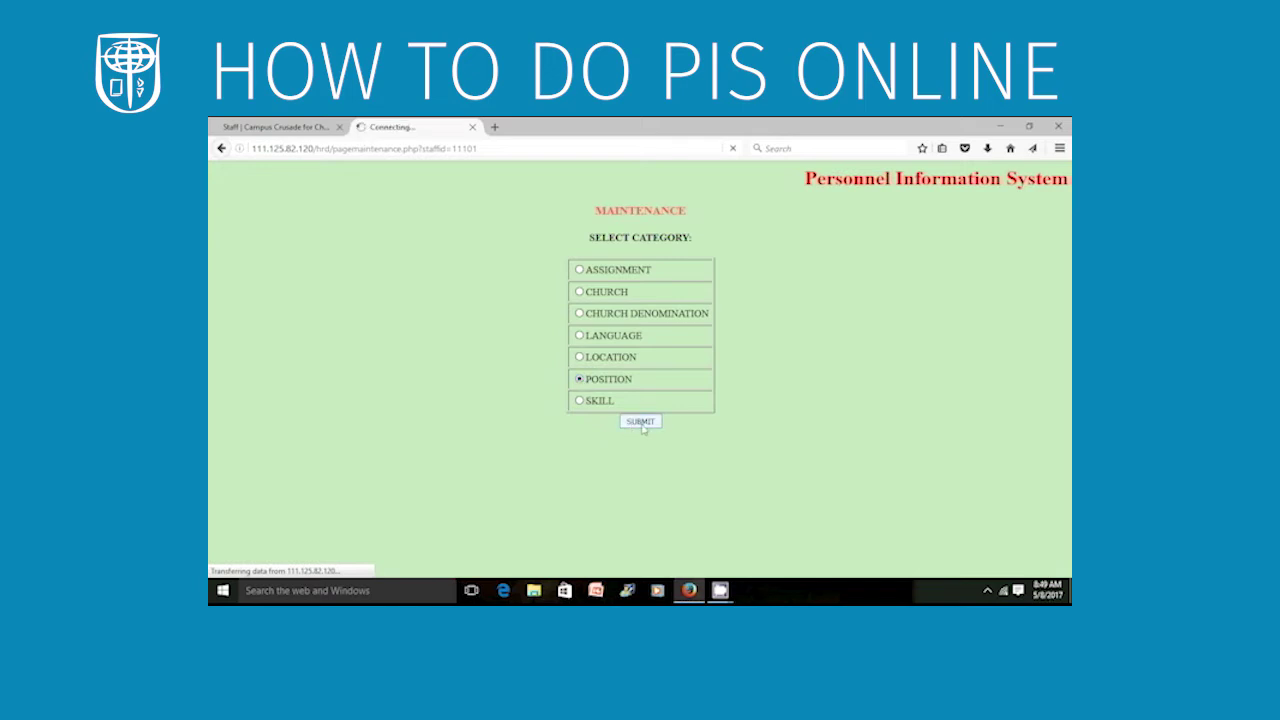
Select the Trainer position record for updating, enter NST in its position name, and save the update
{"action": "left_click_drag", "start_coordinate": [1068, 195], "coordinate": [1068, 504]}
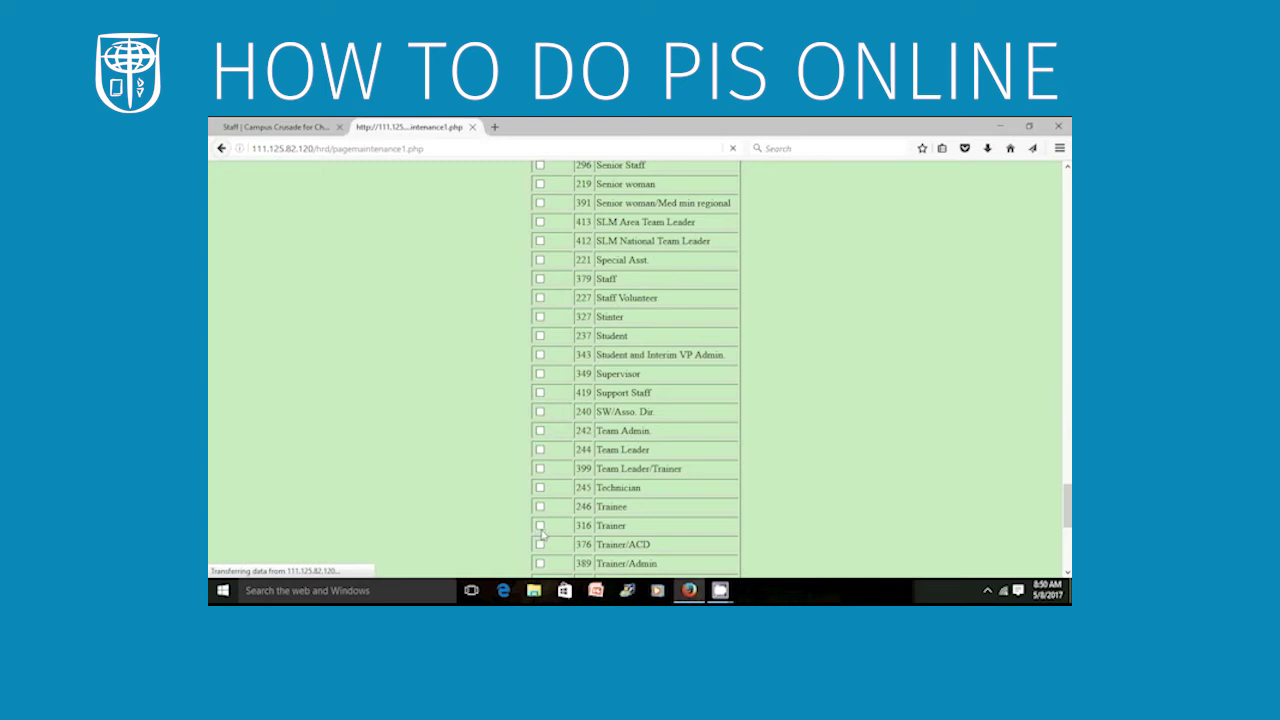
{"action": "left_click", "coordinate": [540, 525]}
{"action": "scroll", "coordinate": [1067, 505], "scroll_direction": "down", "scroll_amount": 10}
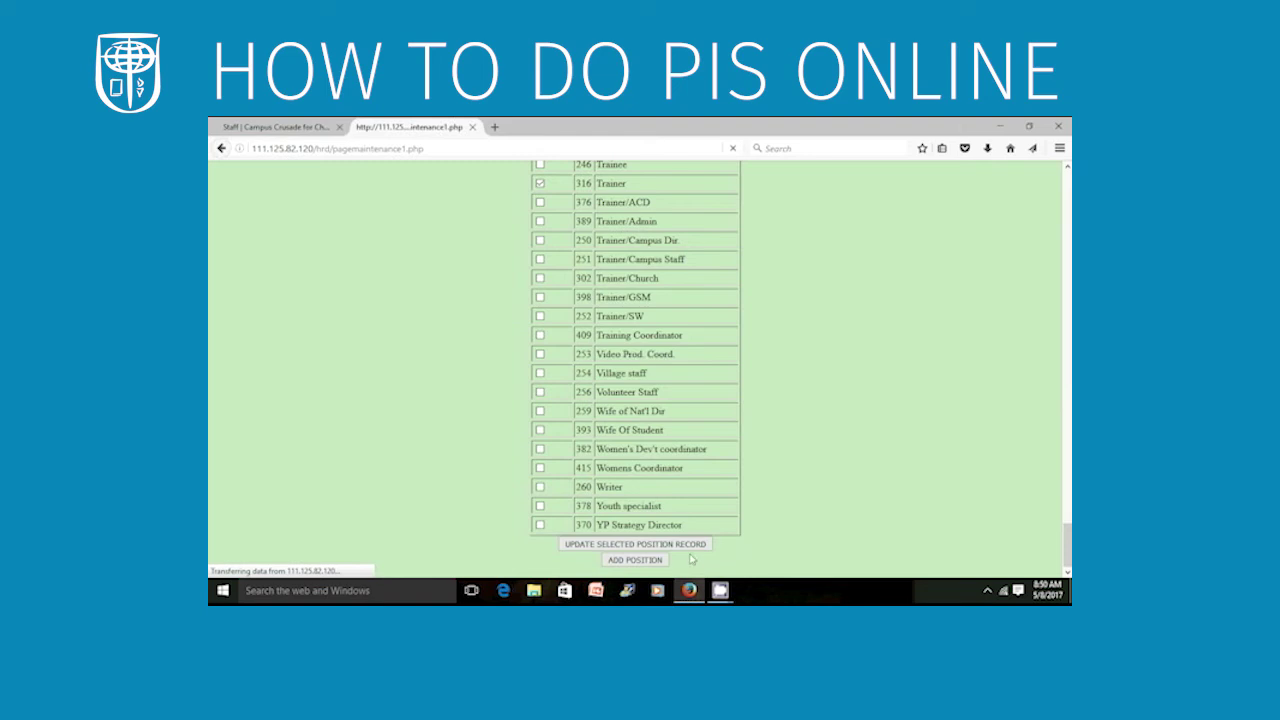
{"action": "left_click", "coordinate": [685, 546]}
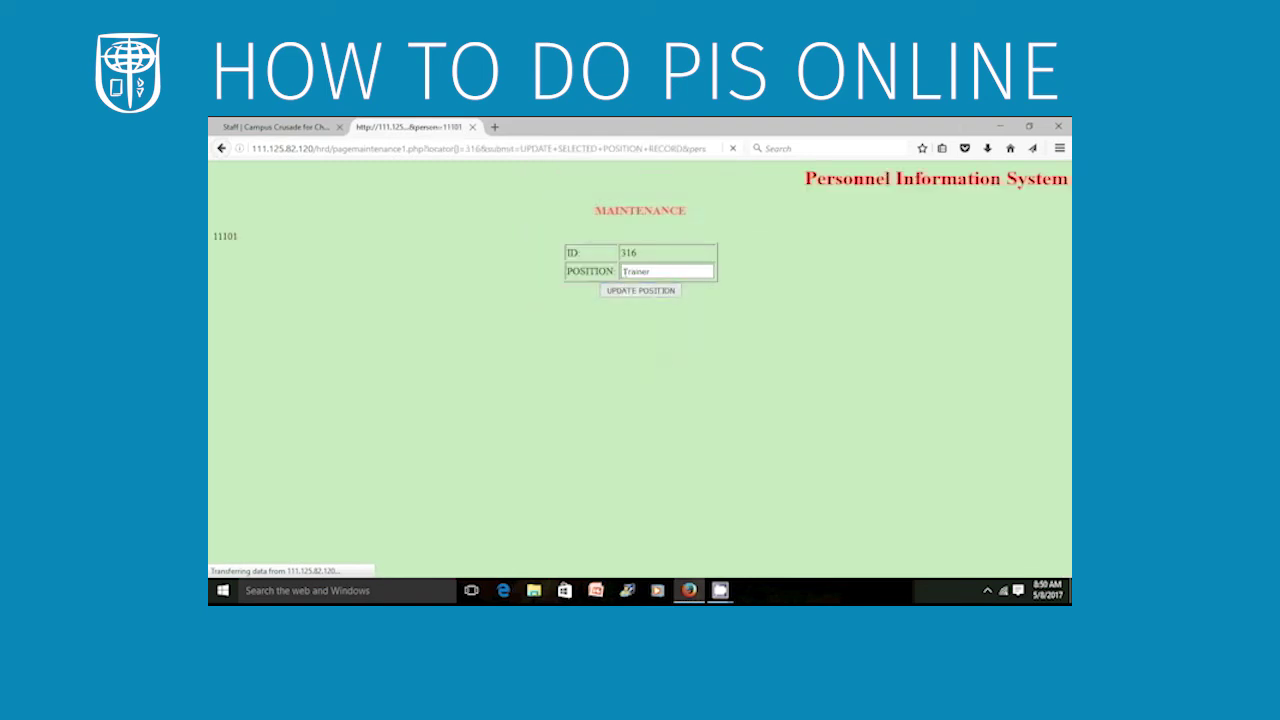
{"action": "type", "text": "NST"}
{"action": "left_click", "coordinate": [645, 295]}
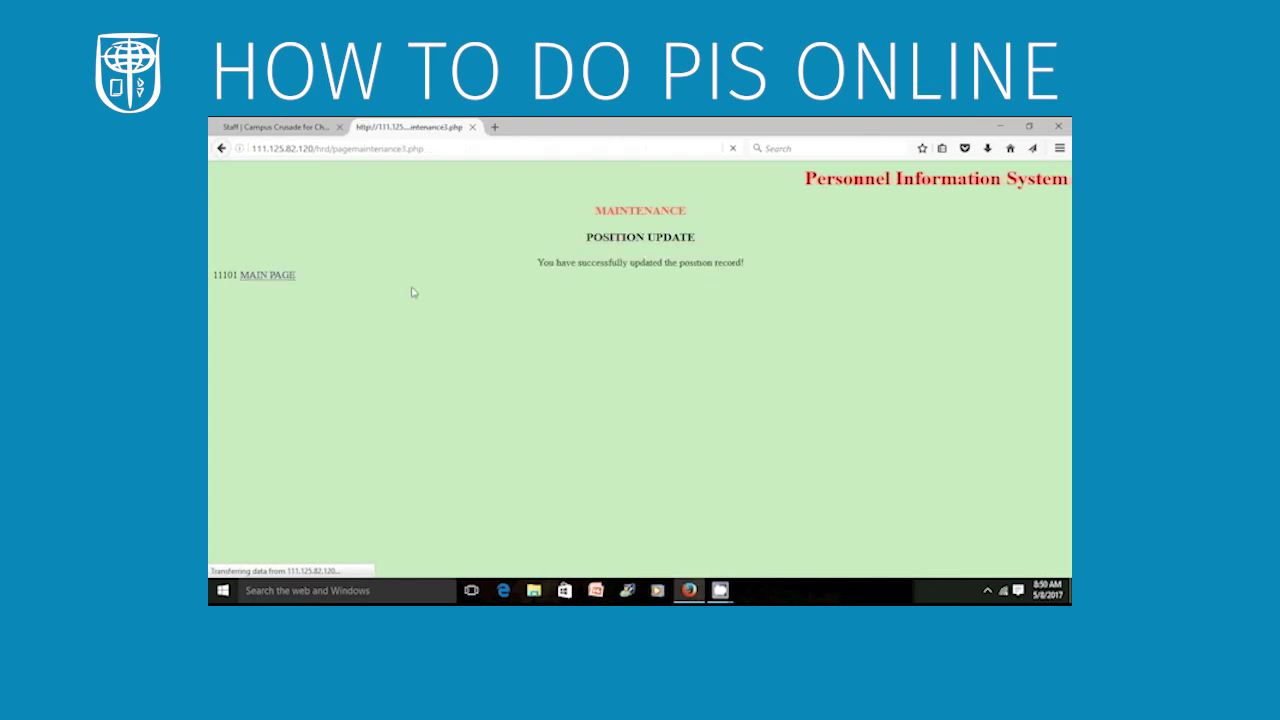
Return to the main page, choose the staff member, and search to open their personal information
{"action": "left_click", "coordinate": [268, 276]}
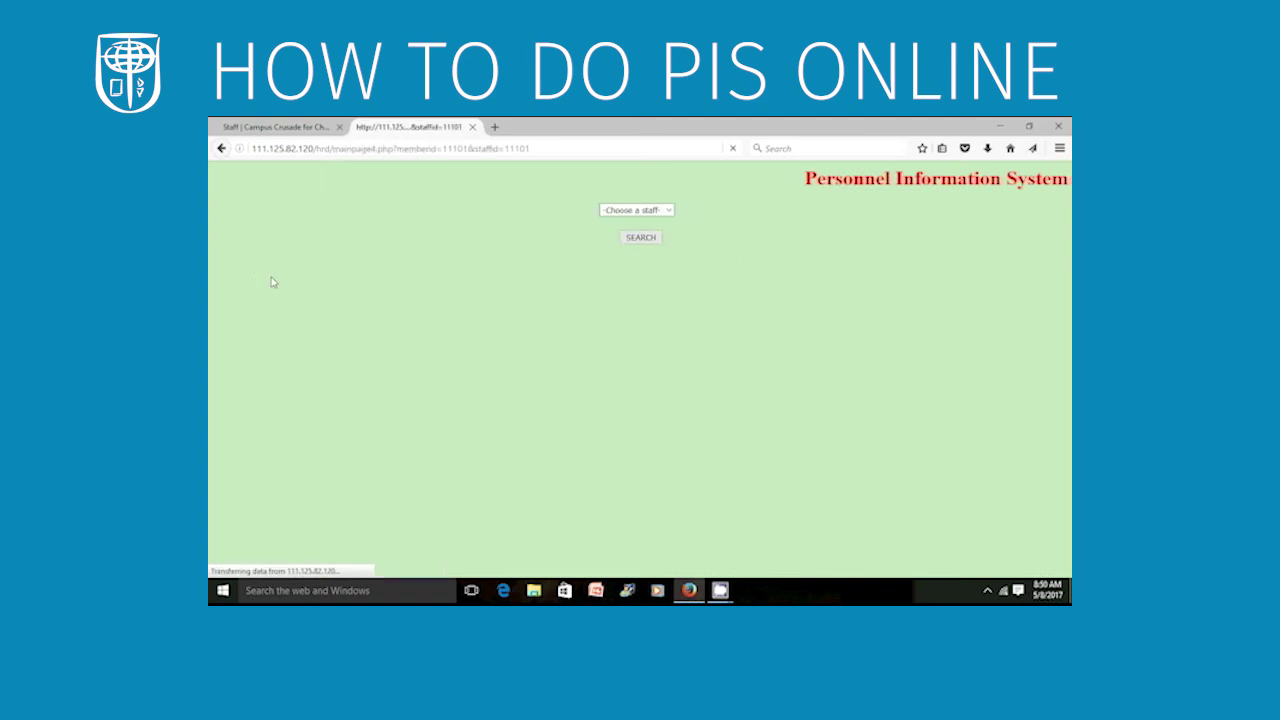
{"action": "left_click", "coordinate": [664, 211]}
{"action": "left_click", "coordinate": [630, 234]}
{"action": "left_click", "coordinate": [650, 239]}
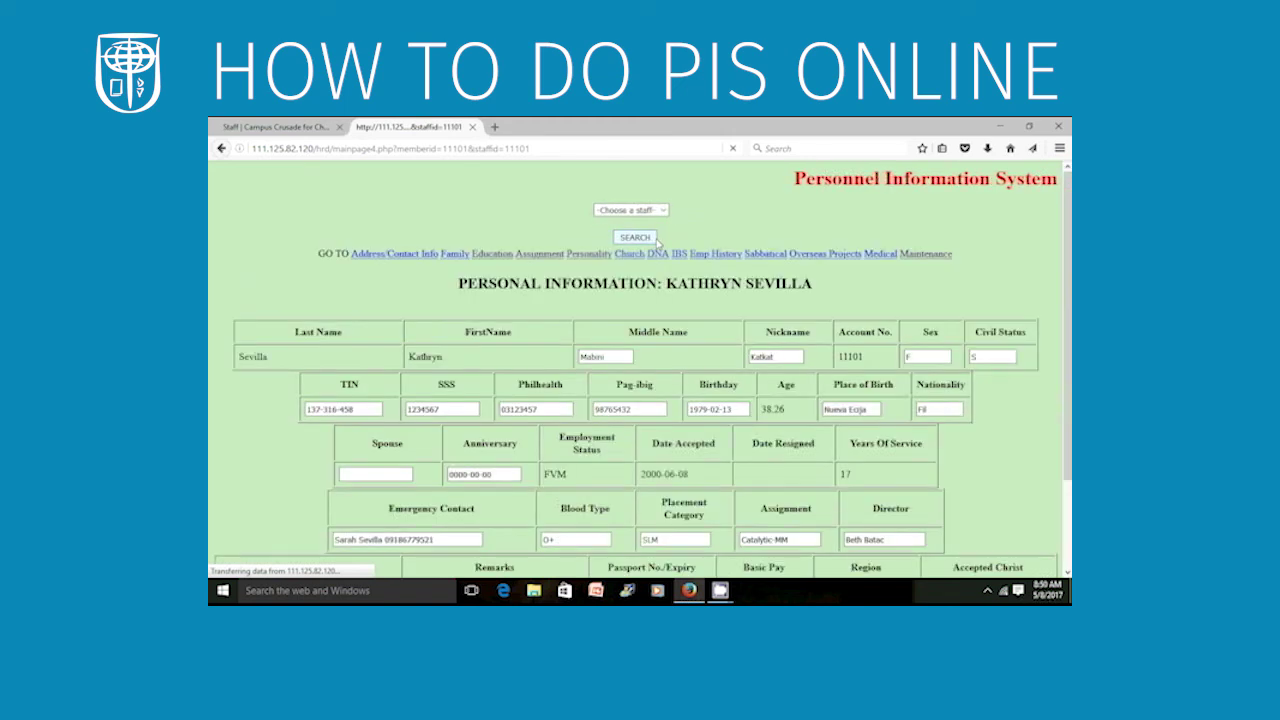